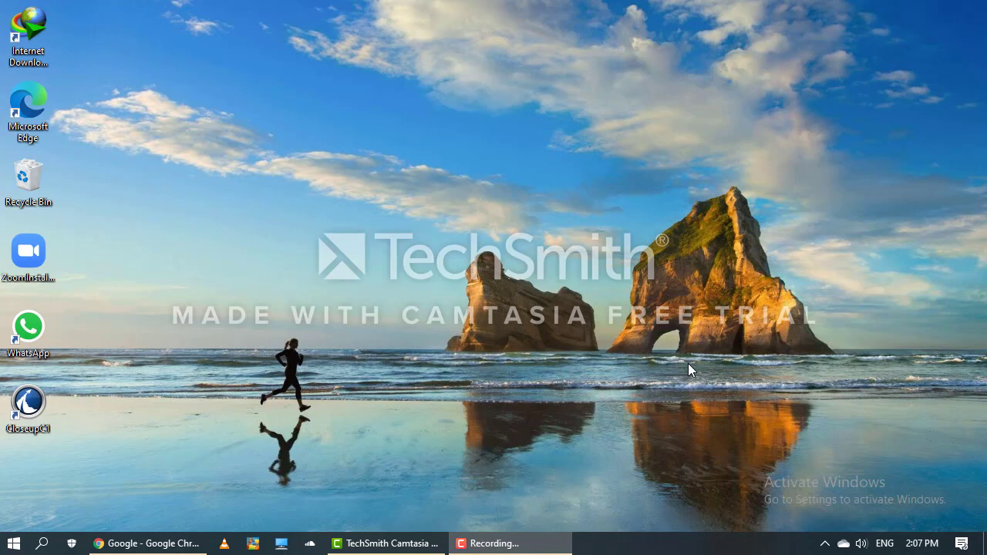
# Restore the Google Chrome window from the taskbar.
pyautogui.click(147, 543)
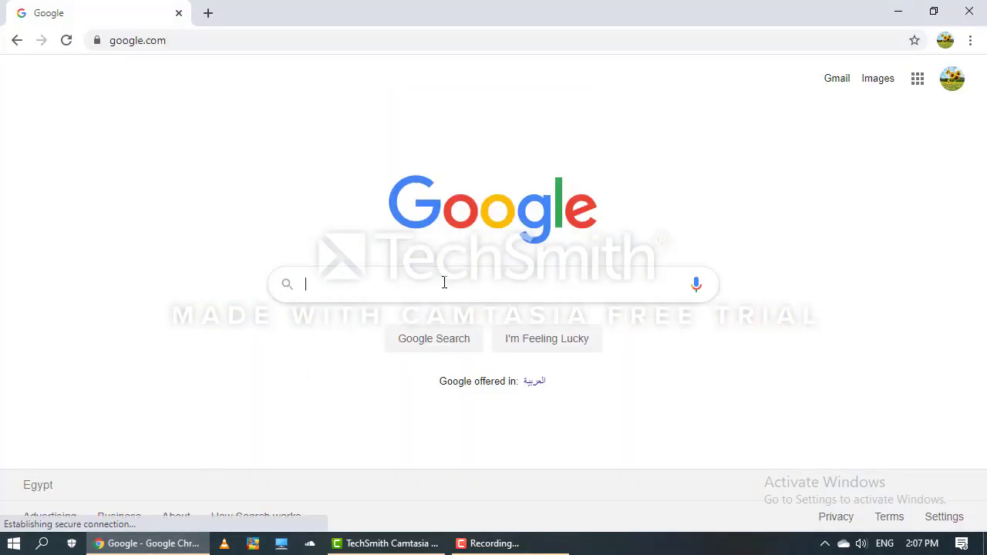
# Search Google for 'zoom free download for pc', correcting the typo and using the suggestion.
pyautogui.click(444, 282)
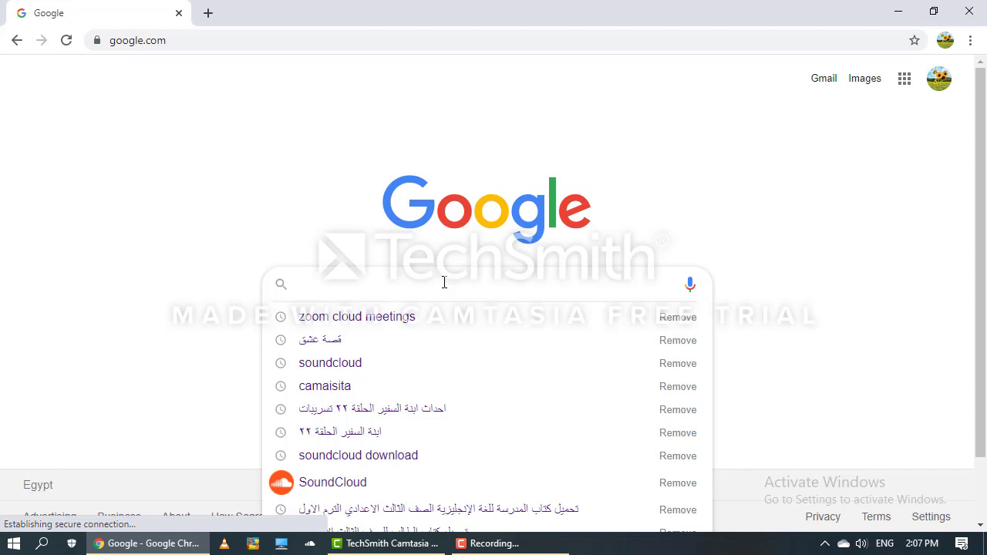
pyautogui.write('zoo')
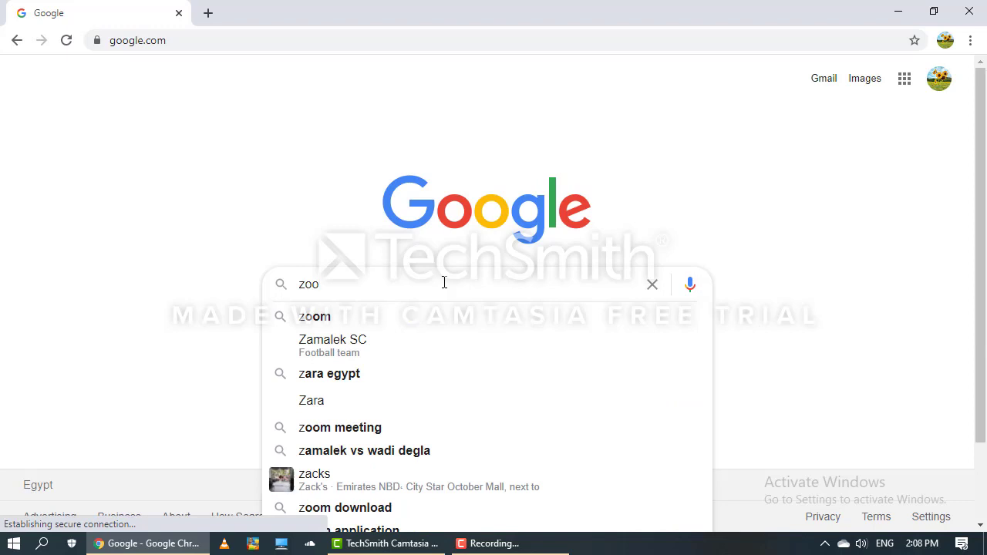
pyautogui.write('m ')
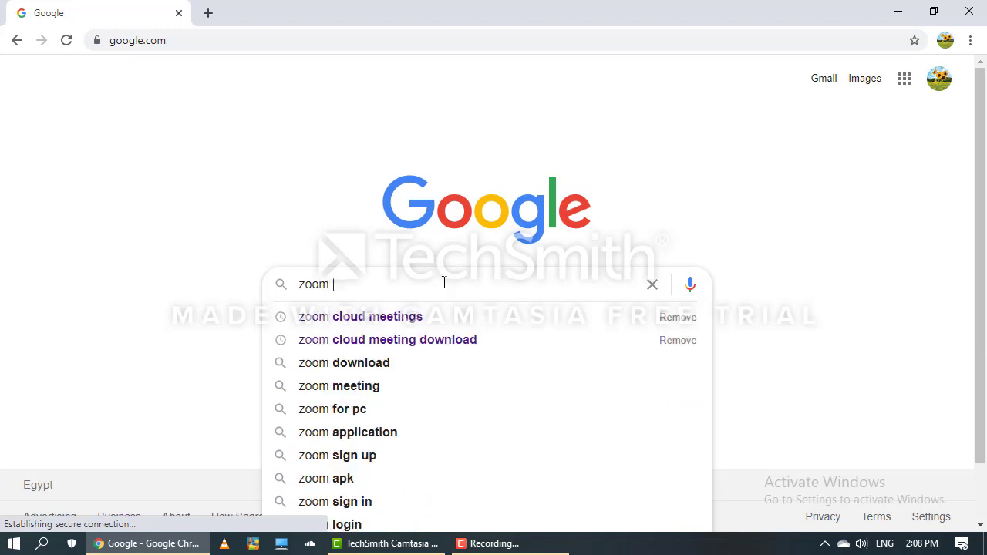
pyautogui.write('freed')
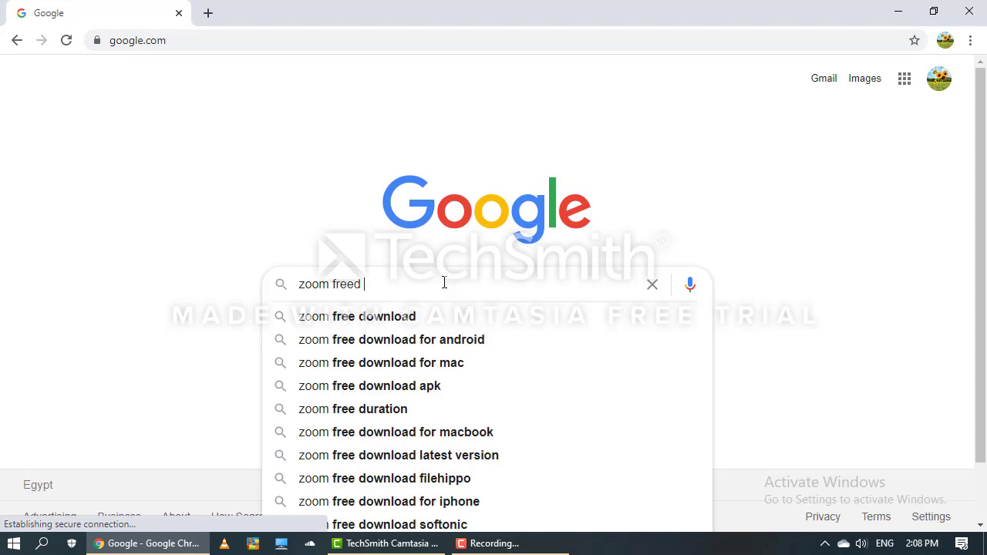
pyautogui.press('BackSpace')
pyautogui.press('BackSpace')
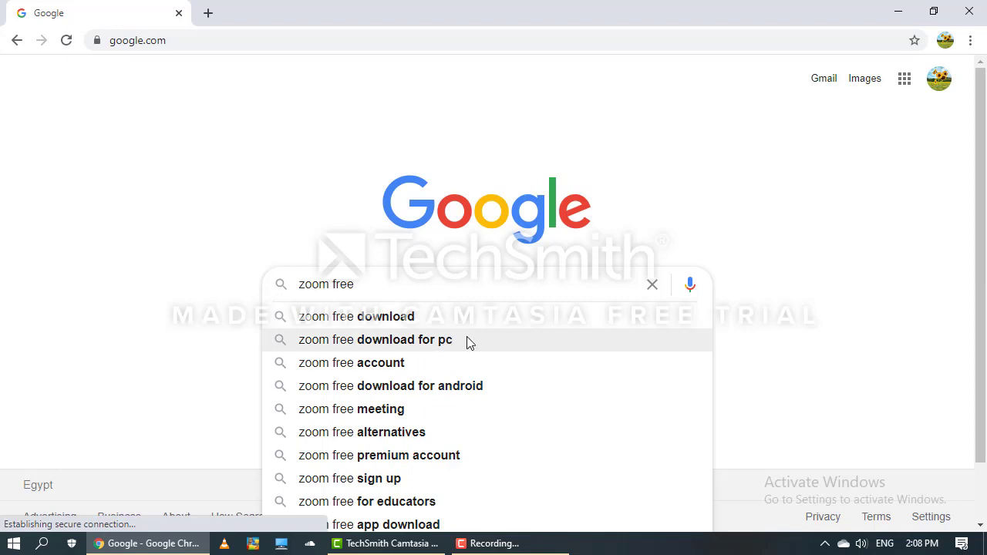
pyautogui.click(323, 345)
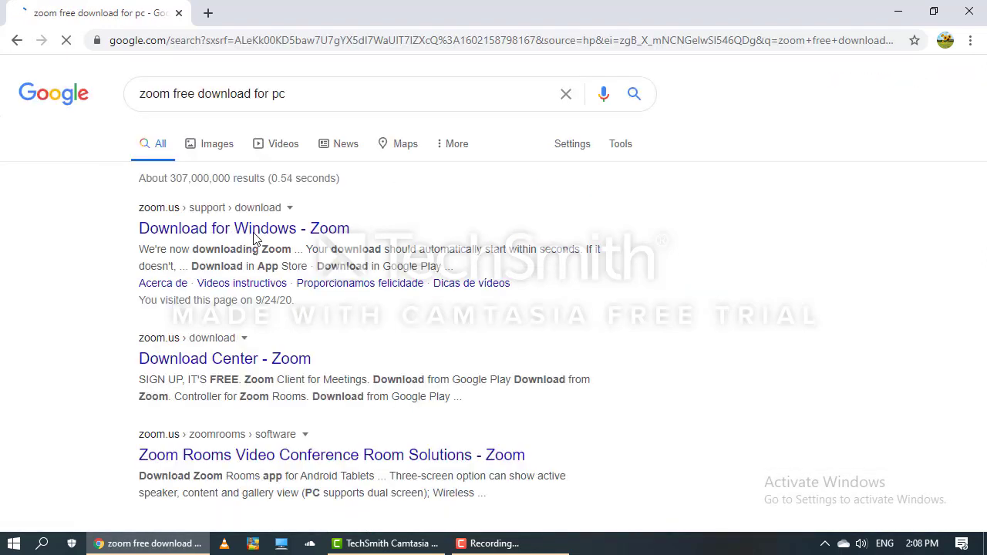
# Open Zoom's 'Download for Windows' page, save the installer to the Desktop, and close Chrome.
pyautogui.click(318, 235)
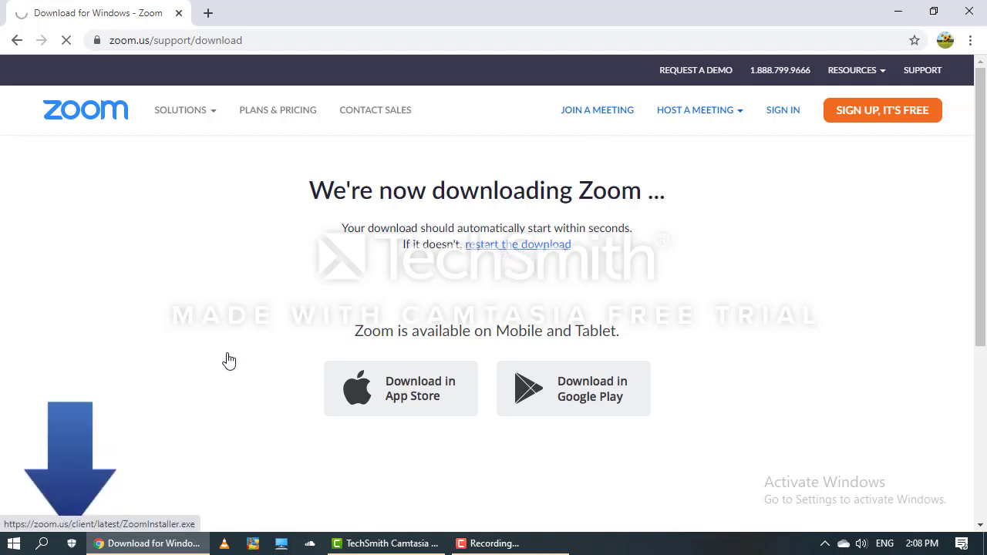
pyautogui.scroll(-1, 201, 375)
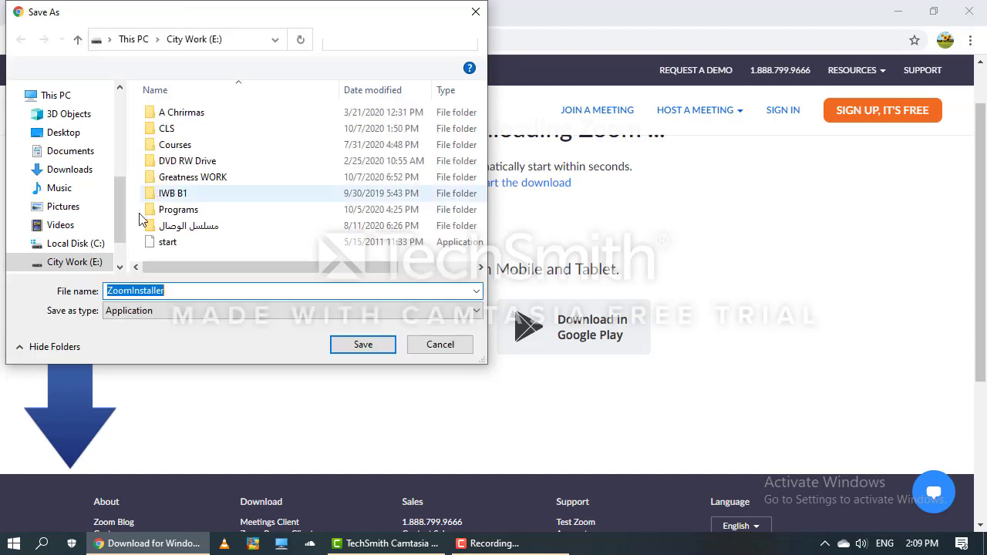
pyautogui.click(24, 135)
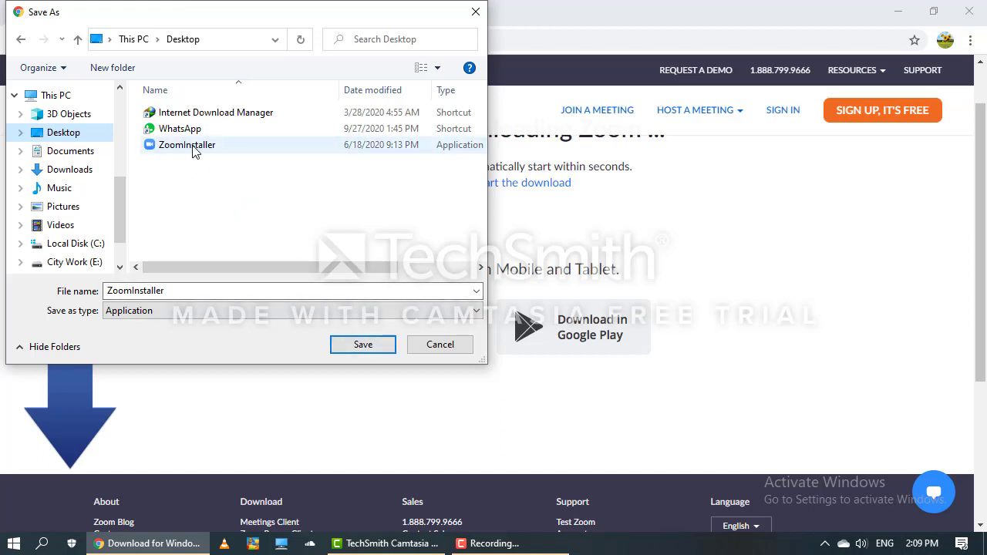
pyautogui.click(476, 12)
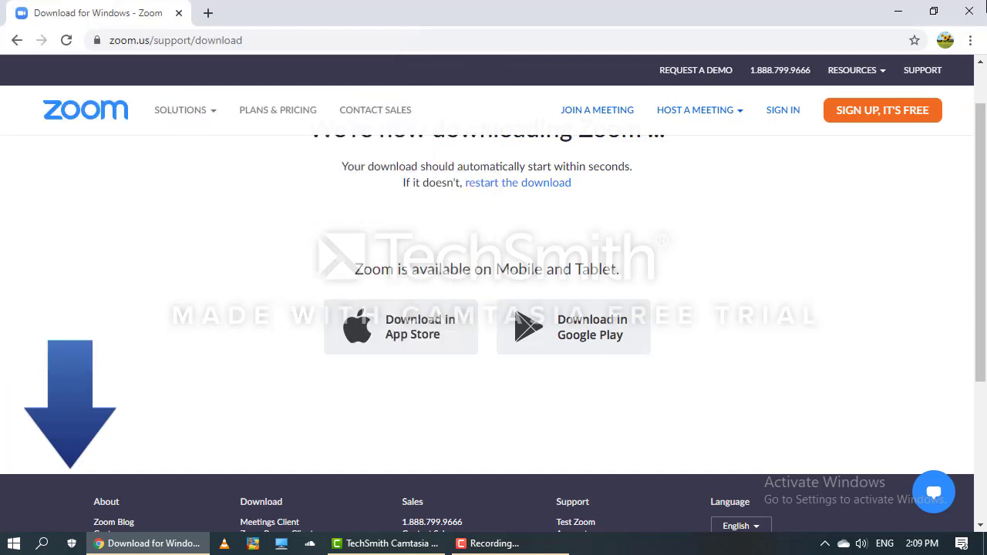
pyautogui.click(970, 11)
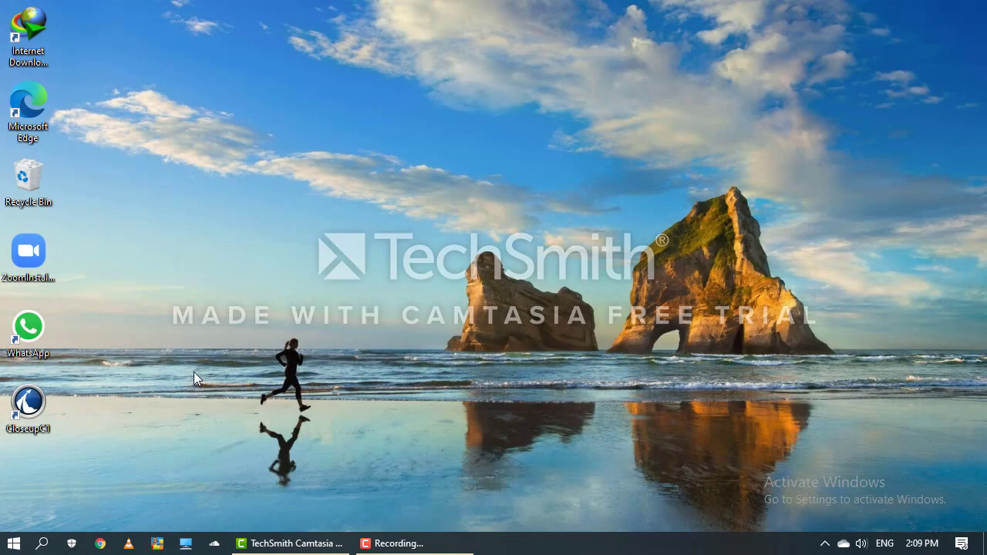
# Run the ZoomInstaller on the desktop to install and launch the Zoom client.
pyautogui.click(20, 272)
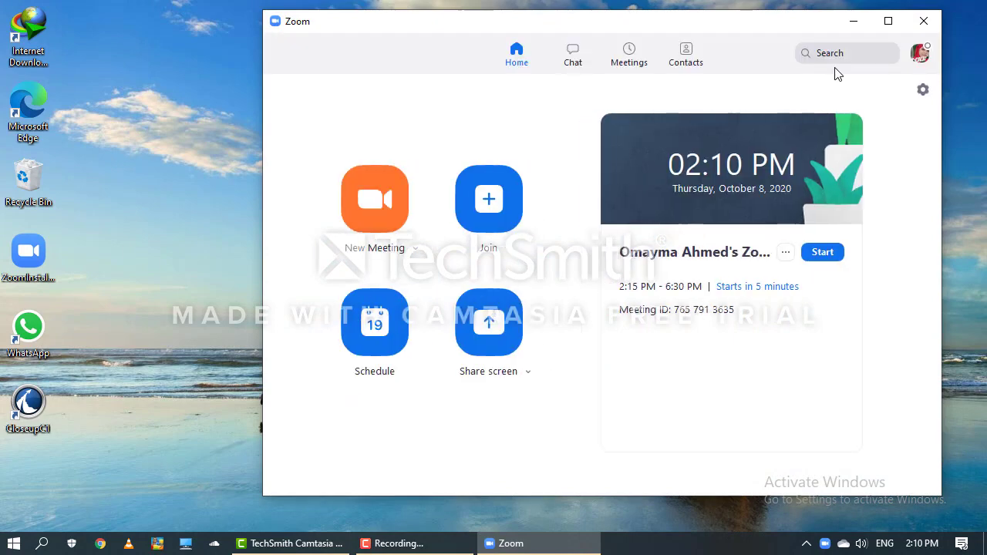
# Maximize the Zoom window and open My Profile from the avatar menu.
pyautogui.click(889, 22)
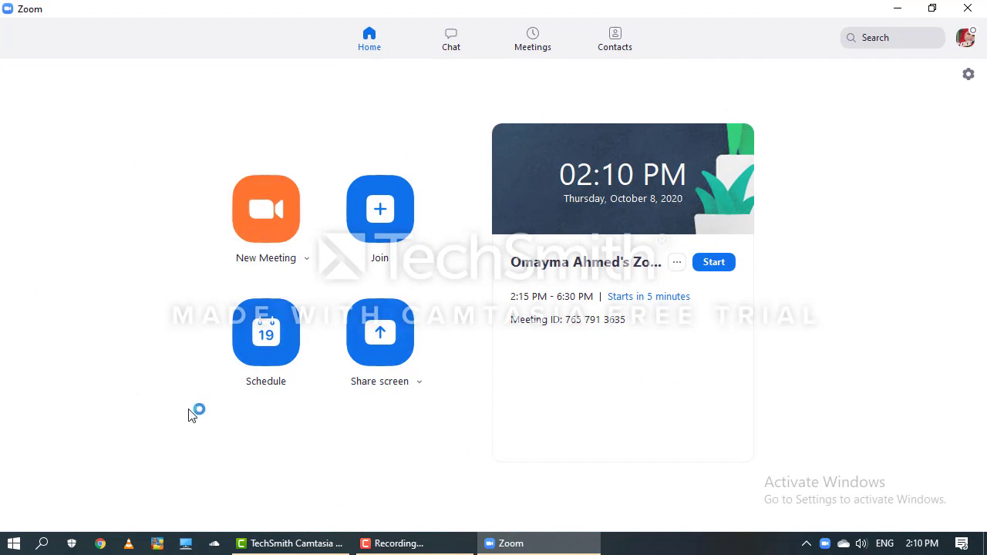
pyautogui.click(966, 39)
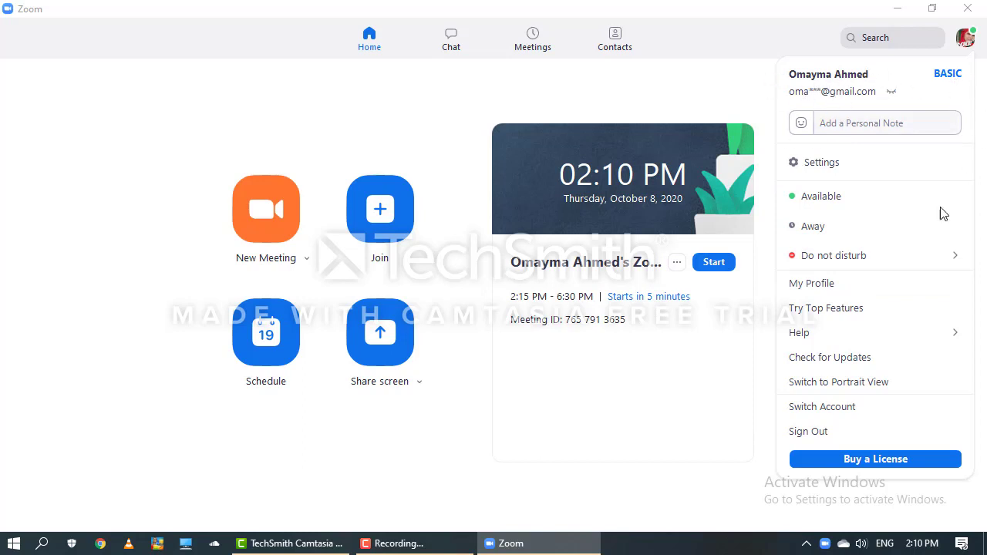
pyautogui.click(851, 291)
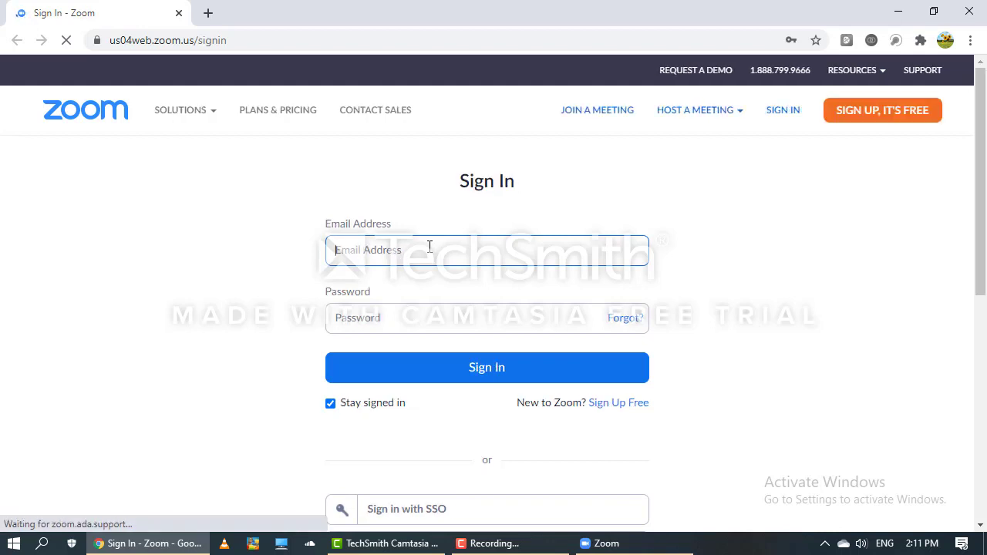
# Enter the account e-mail address and password on Zoom's web sign-in page.
pyautogui.click(410, 319)
pyautogui.click(448, 419)
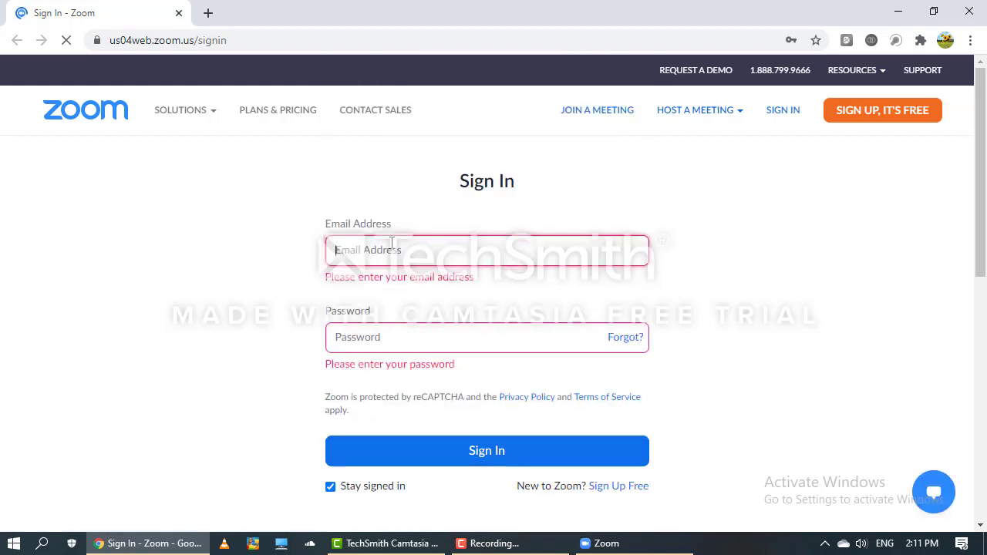
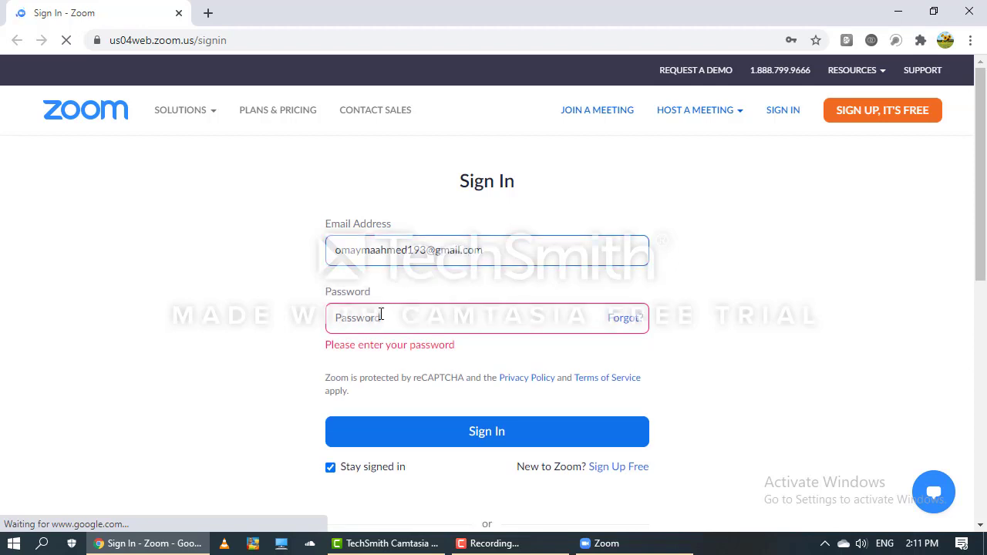
pyautogui.click(380, 313)
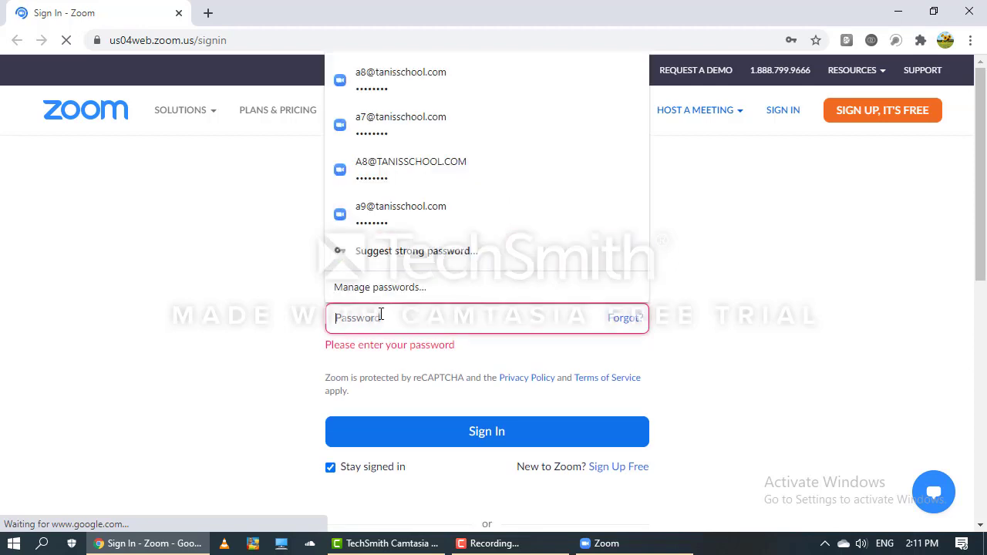
pyautogui.write('*****')
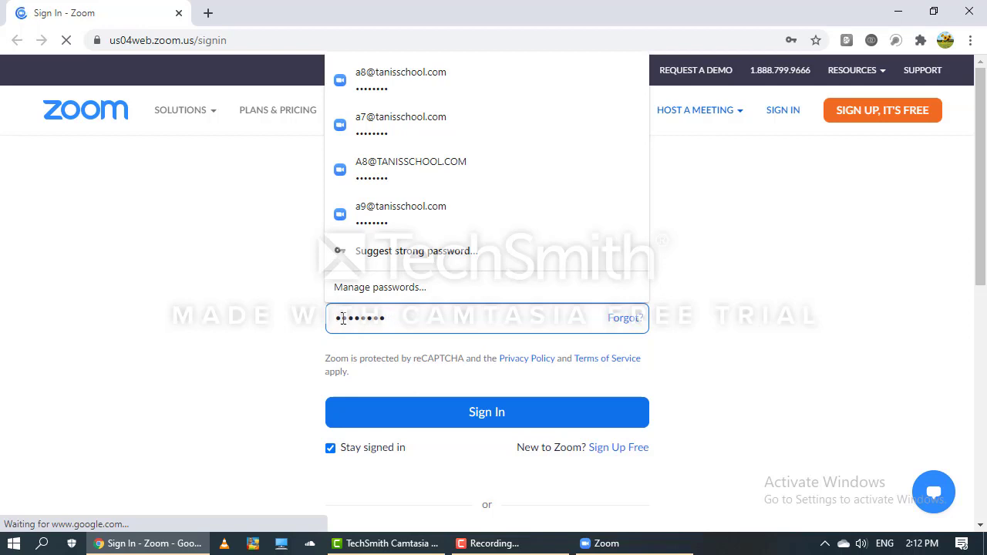
pyautogui.write('****')
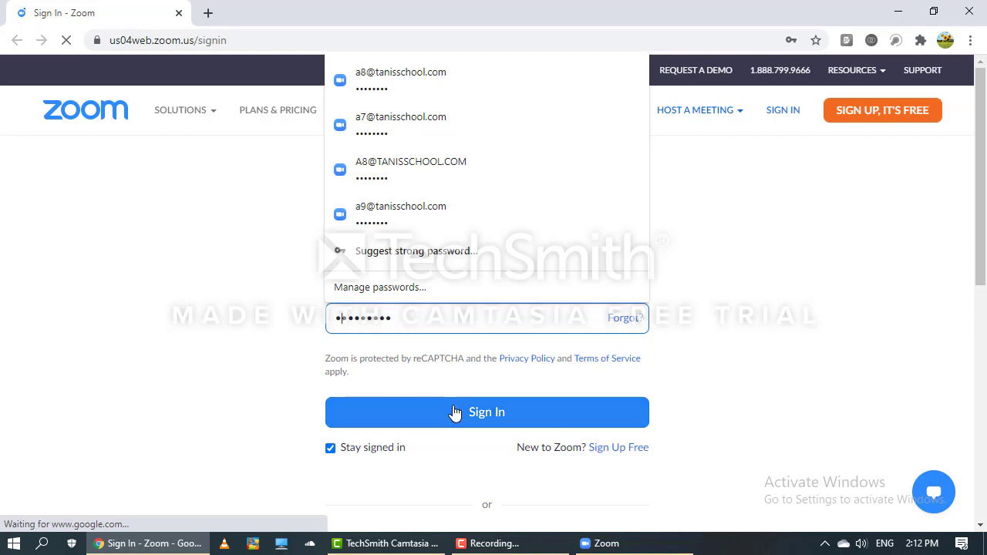
# Submit the sign-in form, retrying Sign In until it goes through.
pyautogui.click(455, 413)
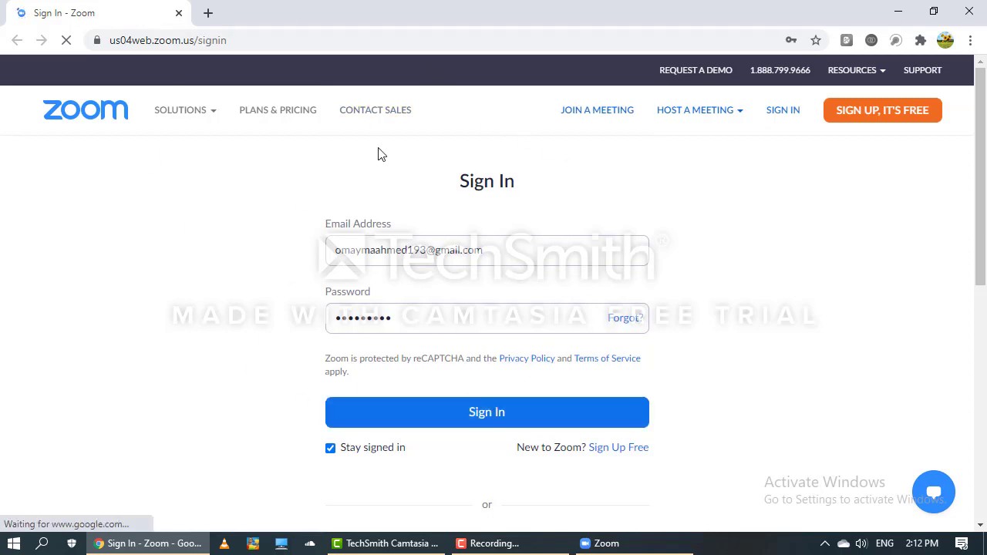
pyautogui.click(455, 416)
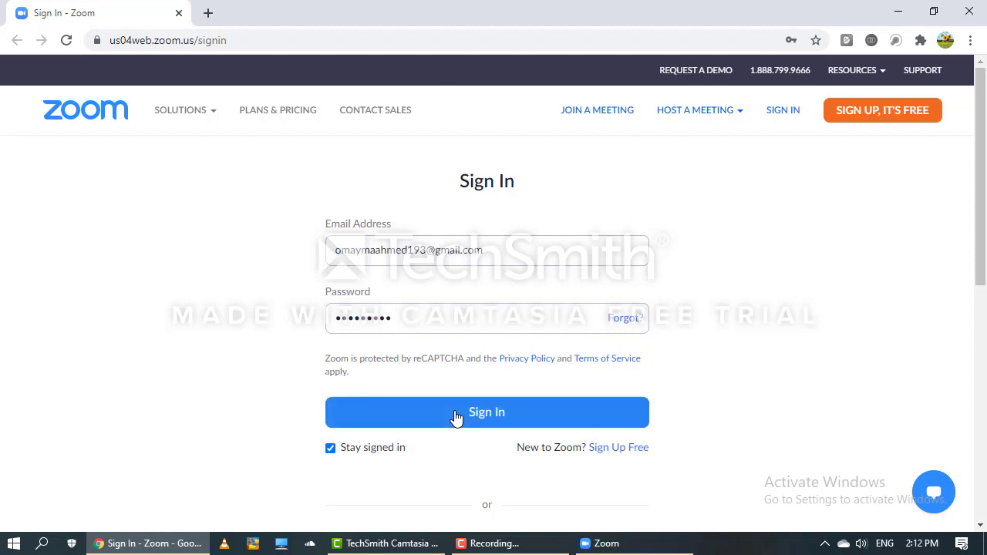
pyautogui.click(505, 416)
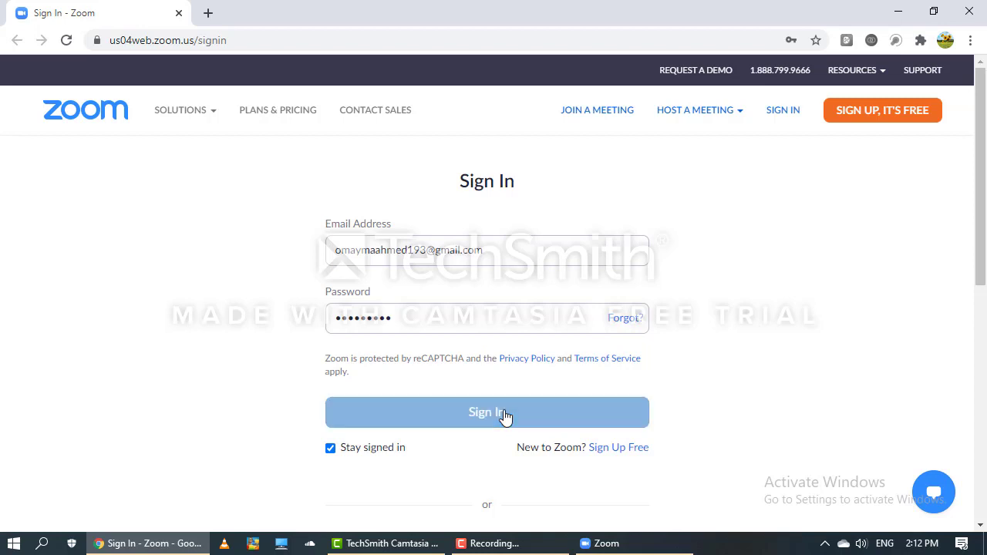
pyautogui.click(505, 416)
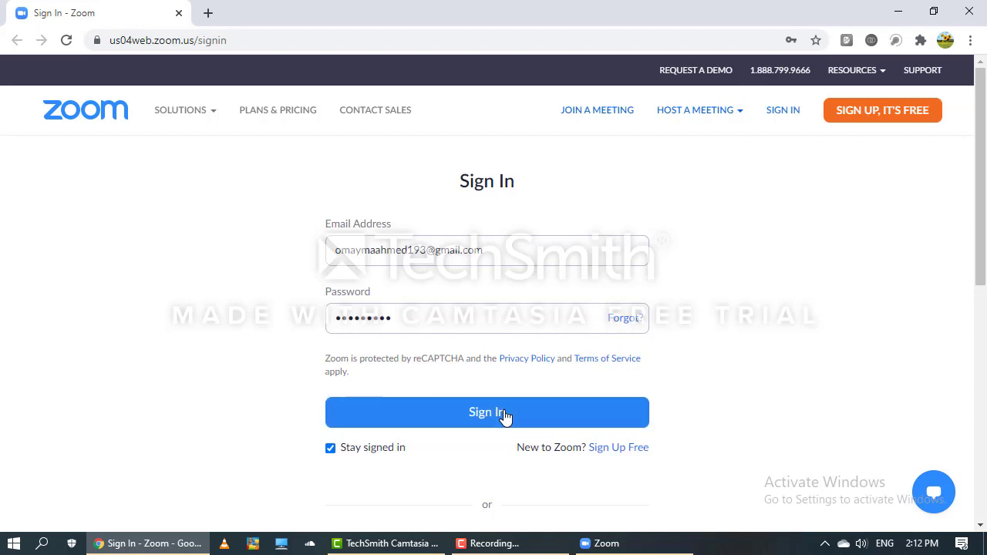
pyautogui.click(505, 416)
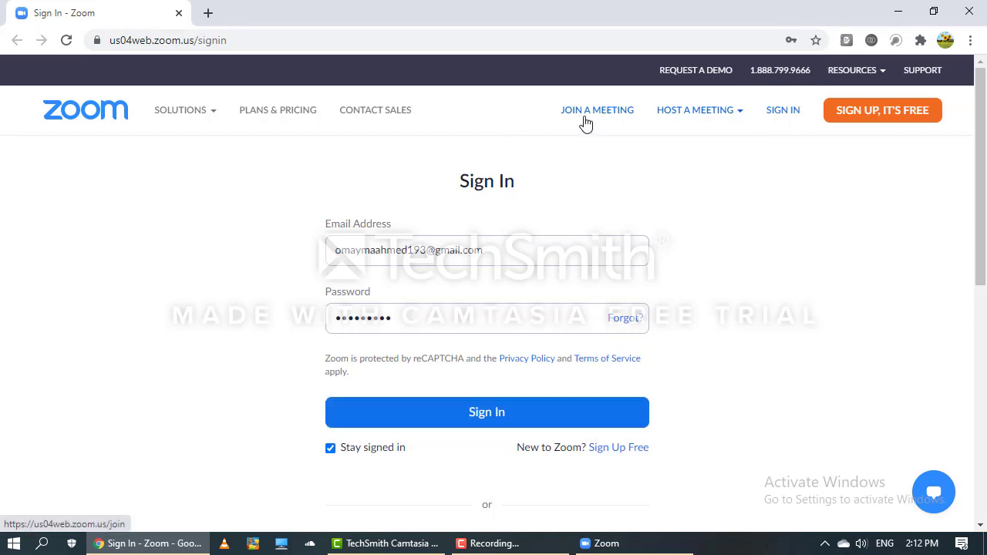
# Host a meeting With Video Off, then minimize Chrome to return to Zoom's Home screen.
pyautogui.moveTo(670, 117)
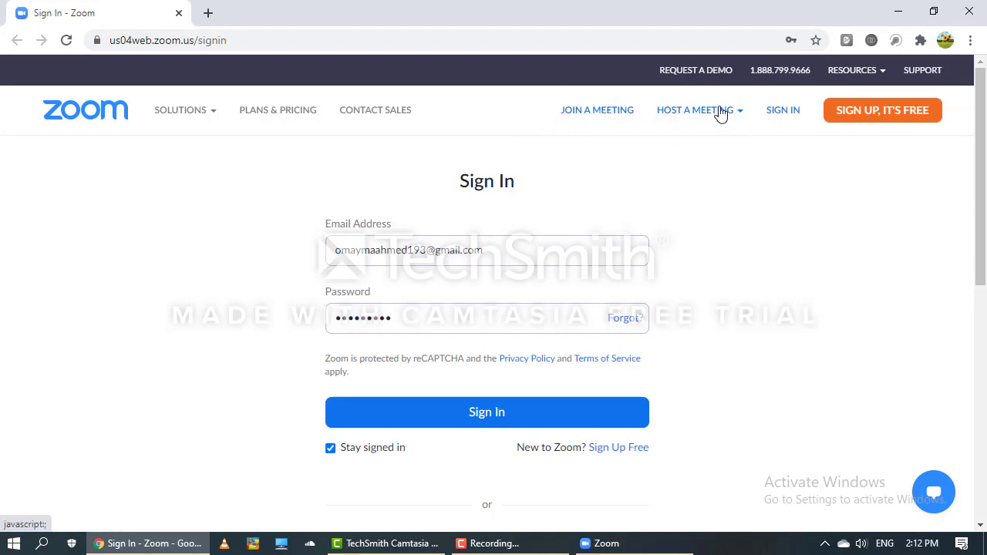
pyautogui.moveTo(720, 111)
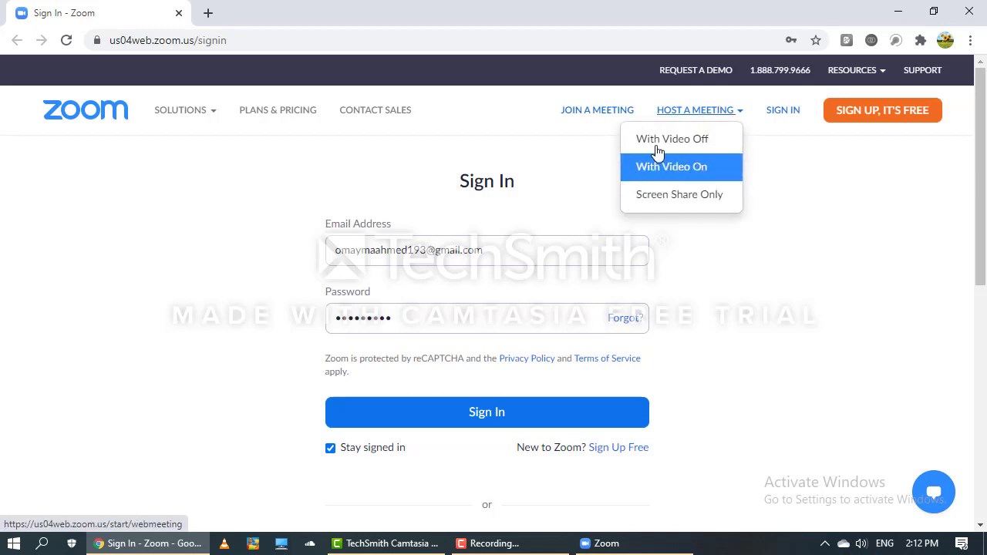
pyautogui.click(710, 143)
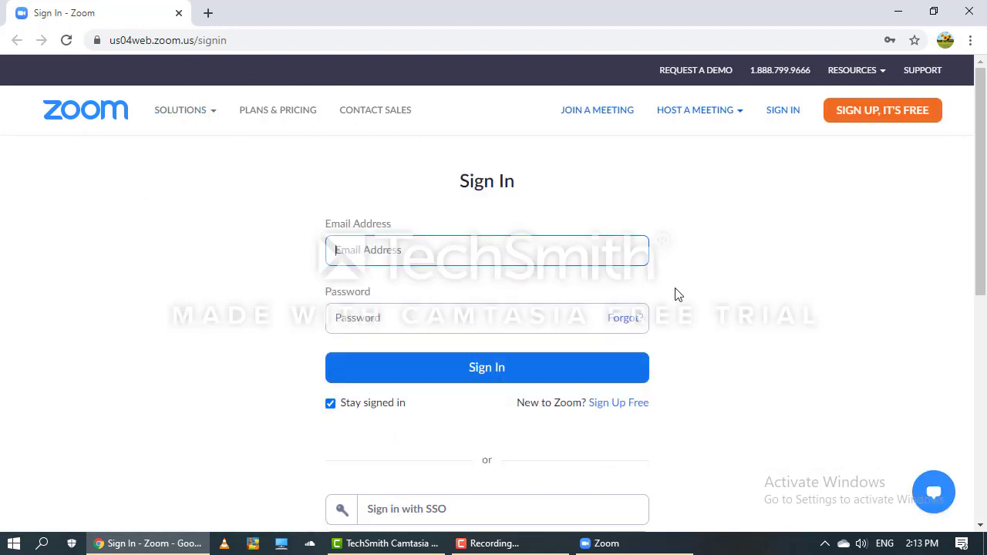
pyautogui.click(898, 9)
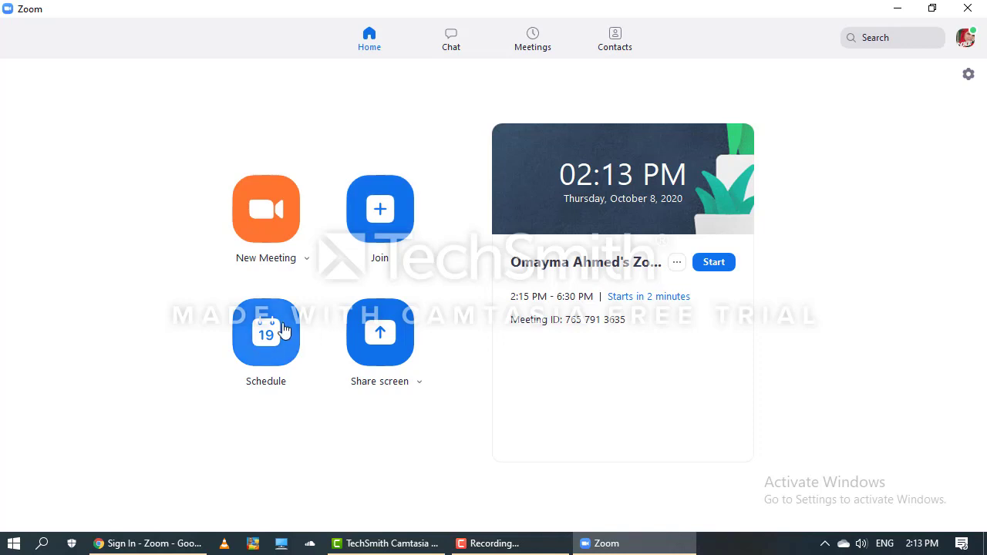
# Schedule a 03:00 PM meeting on the Personal Meeting ID, added to Google Calendar.
pyautogui.click(247, 362)
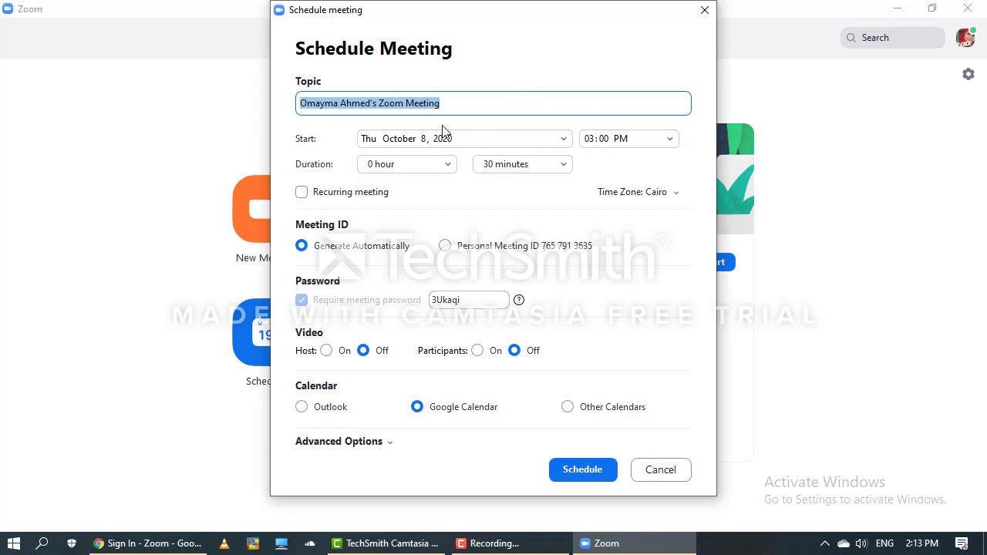
pyautogui.click(669, 140)
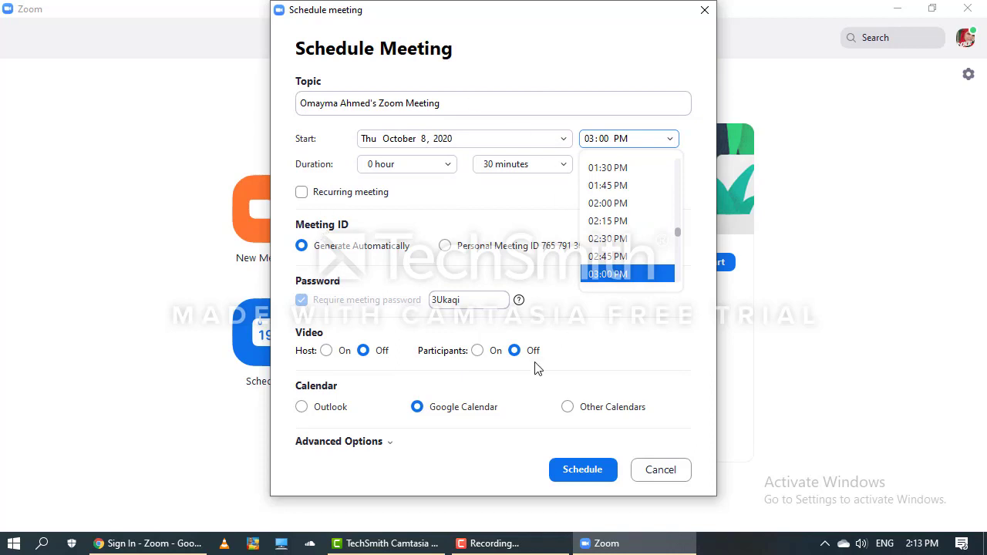
pyautogui.click(438, 202)
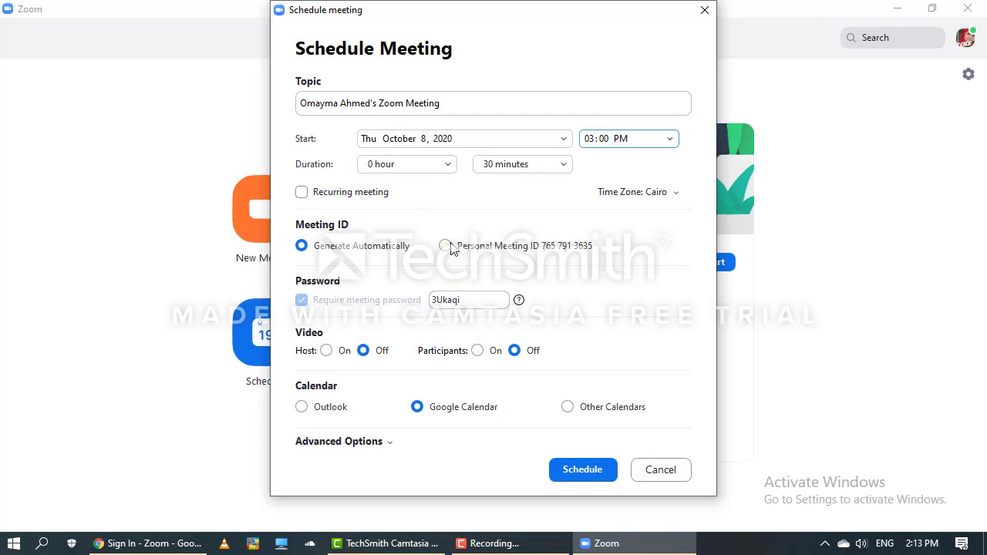
pyautogui.click(446, 247)
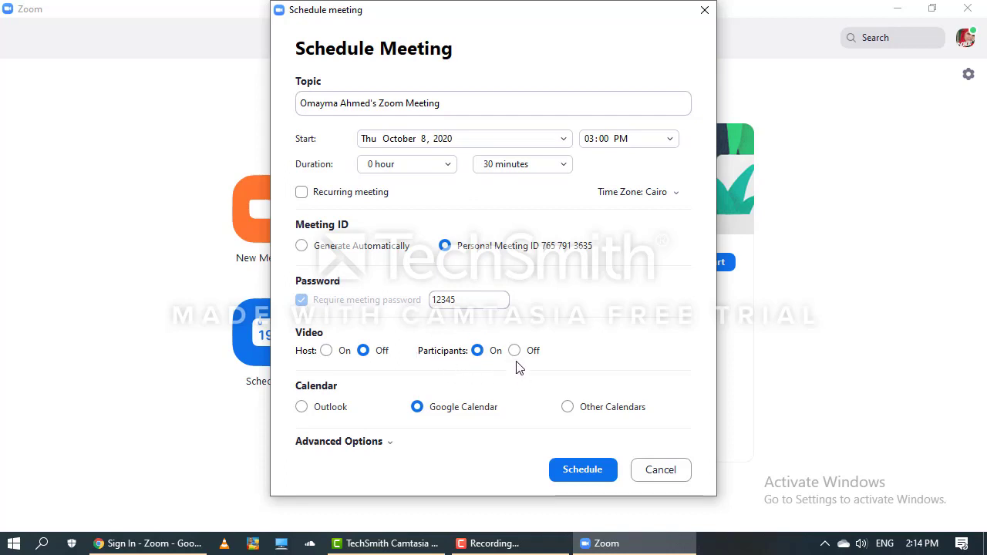
pyautogui.click(573, 471)
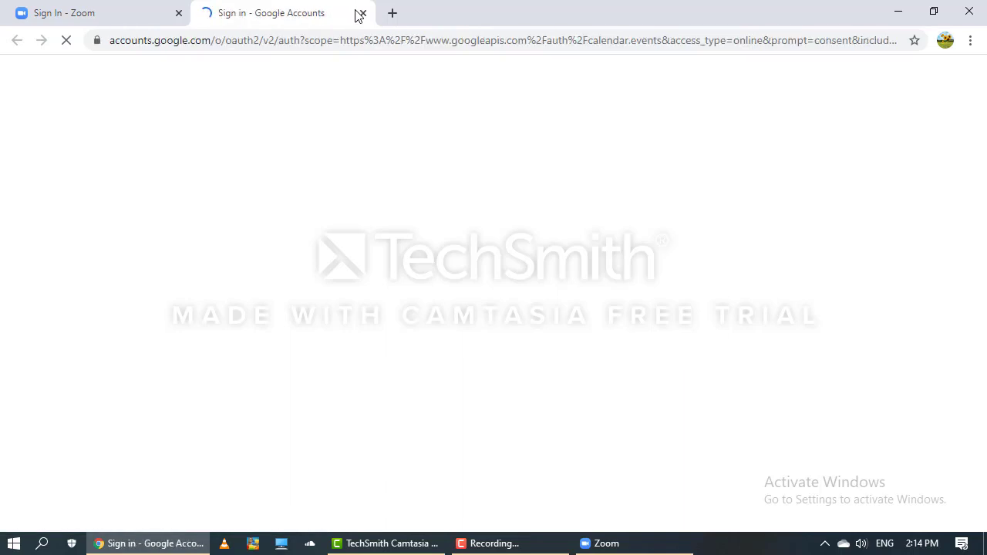
# Minimize Chrome and open Zoom's Join Meeting dialog.
pyautogui.click(897, 14)
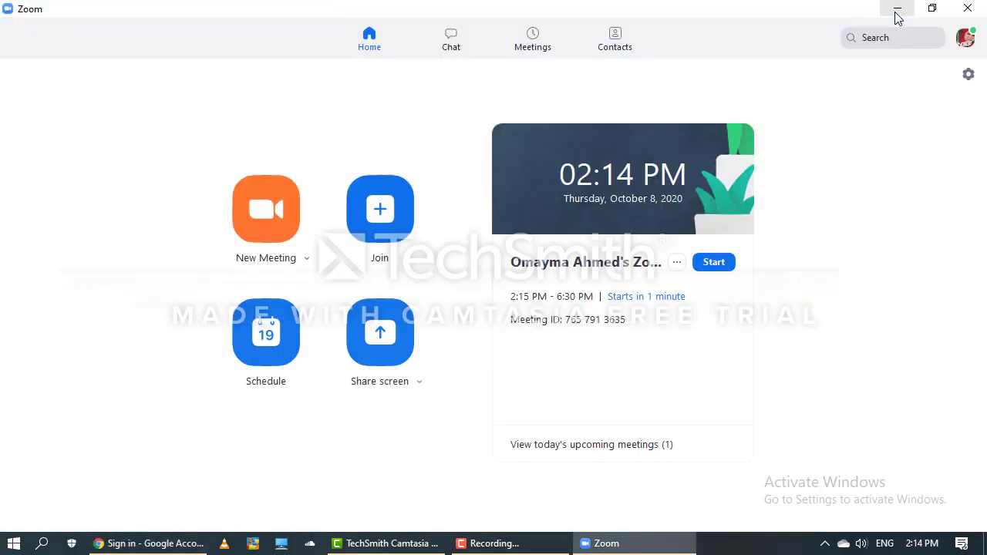
pyautogui.click(367, 224)
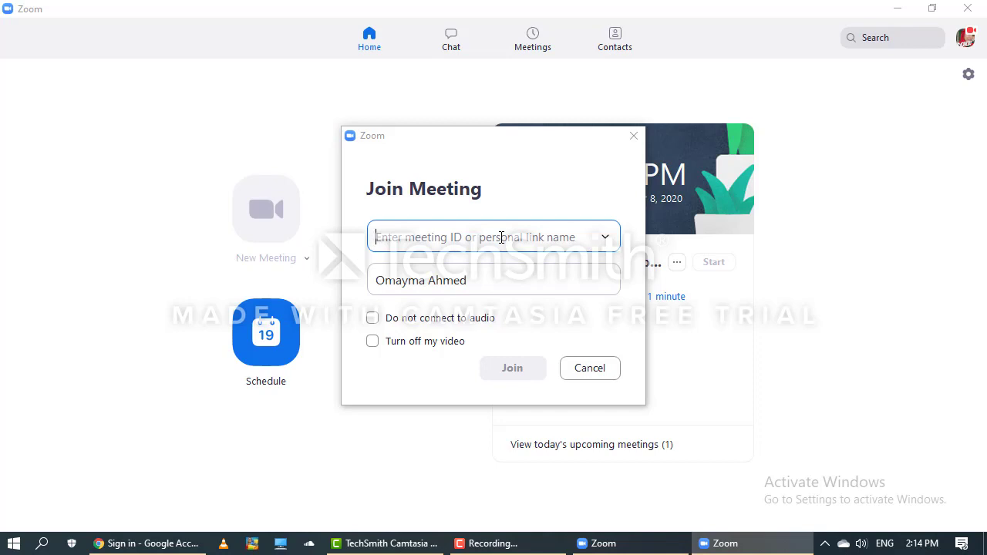
# Join the personal meeting room from ID history, with the first name removed and video off.
pyautogui.click(605, 237)
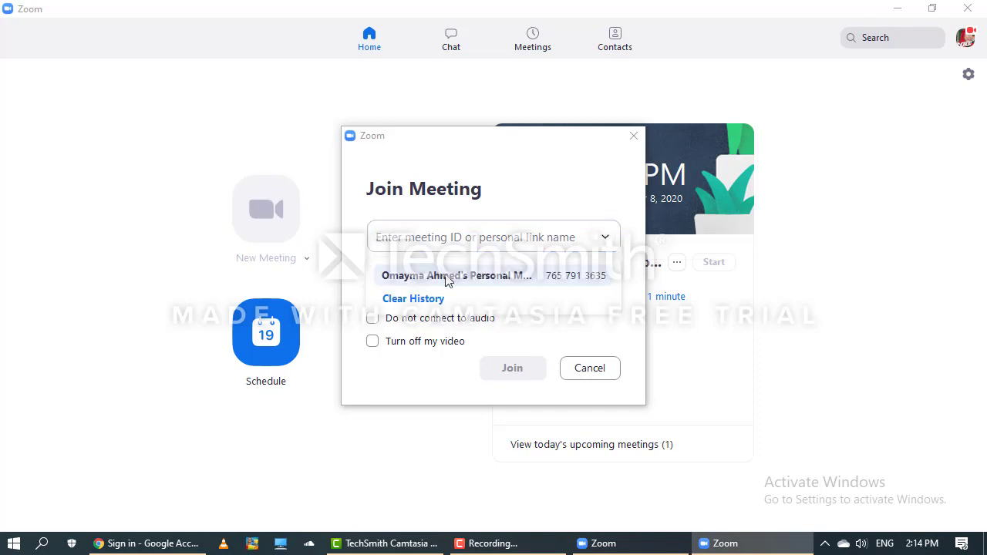
pyautogui.click(447, 275)
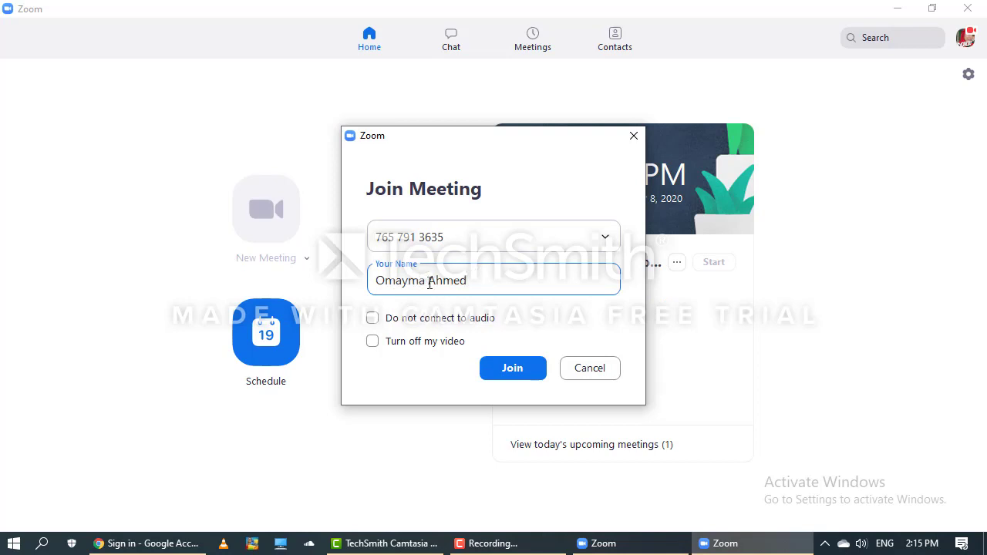
pyautogui.click(429, 282)
pyautogui.press('BackSpace')
pyautogui.press('BackSpace')
pyautogui.press('BackSpace')
pyautogui.press('BackSpace')
pyautogui.press('BackSpace')
pyautogui.press('BackSpace')
pyautogui.press('BackSpace')
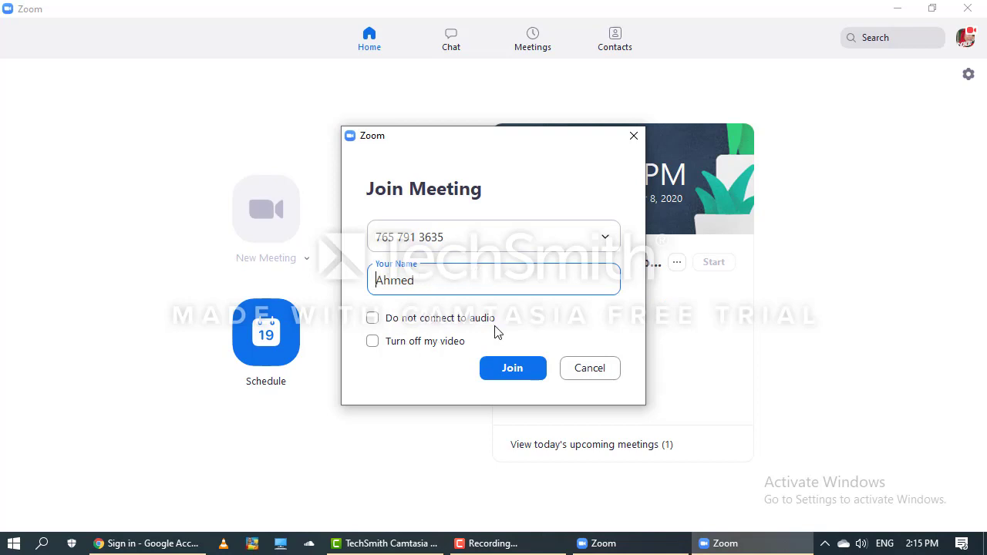
pyautogui.click(374, 342)
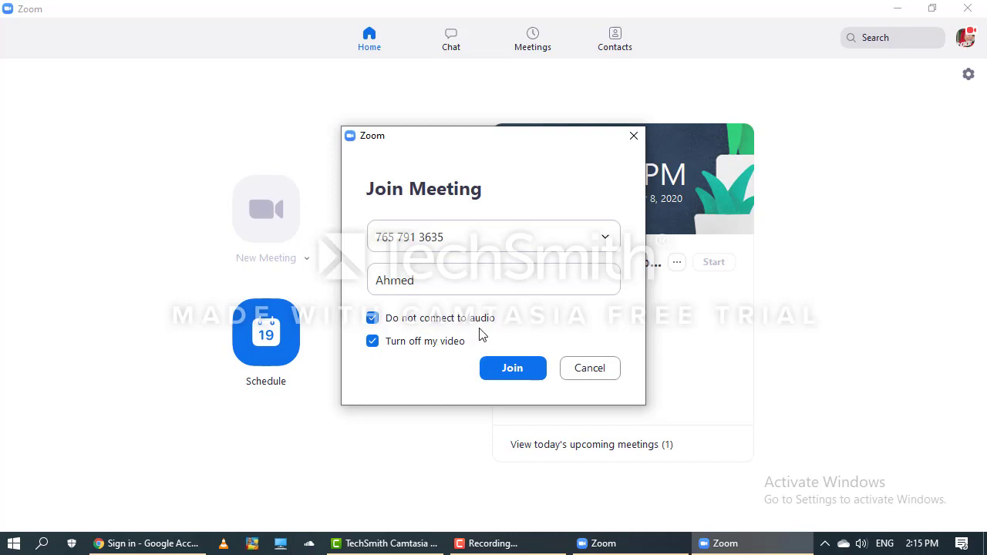
pyautogui.click(513, 370)
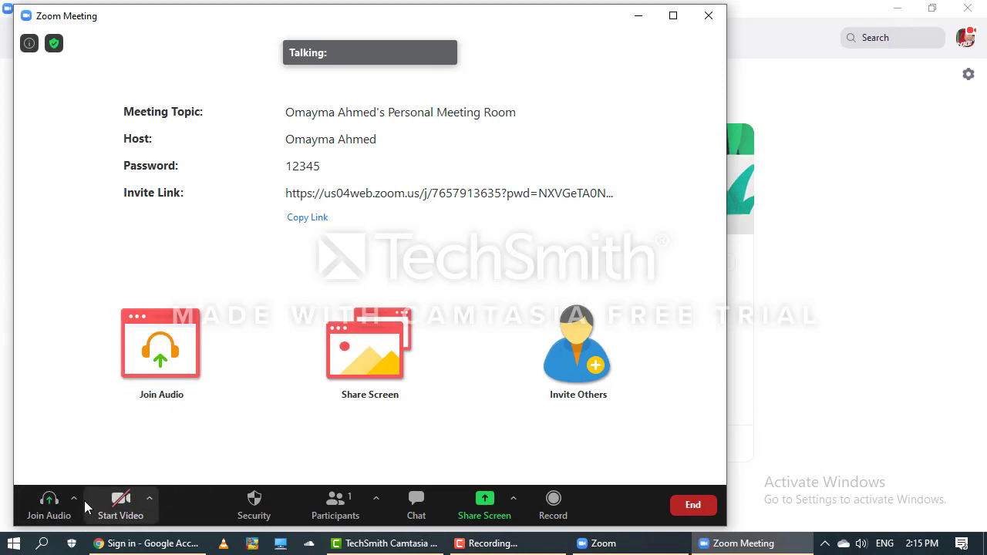
# Start the camera video and join with computer audio, then minimize the meeting back to the Home window.
pyautogui.click(124, 499)
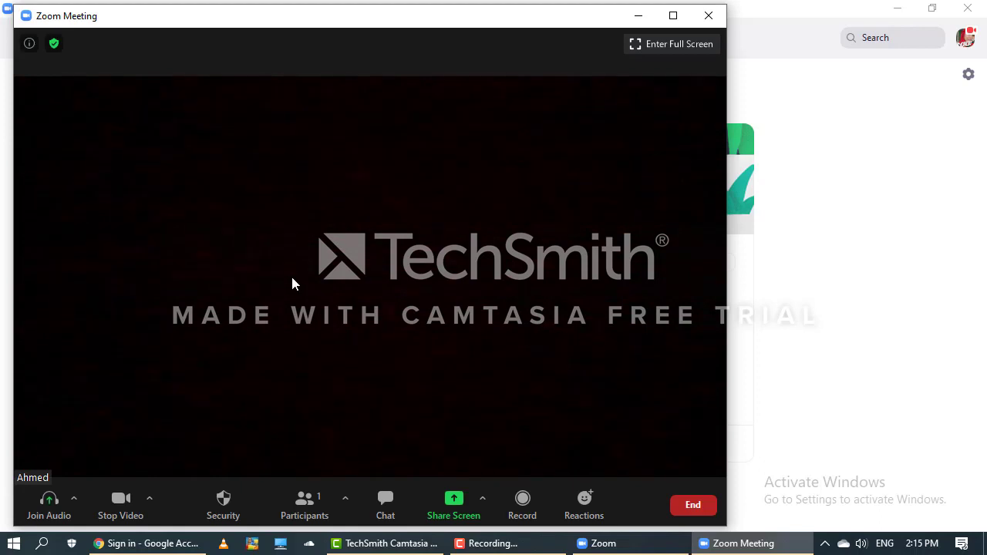
pyautogui.click(48, 508)
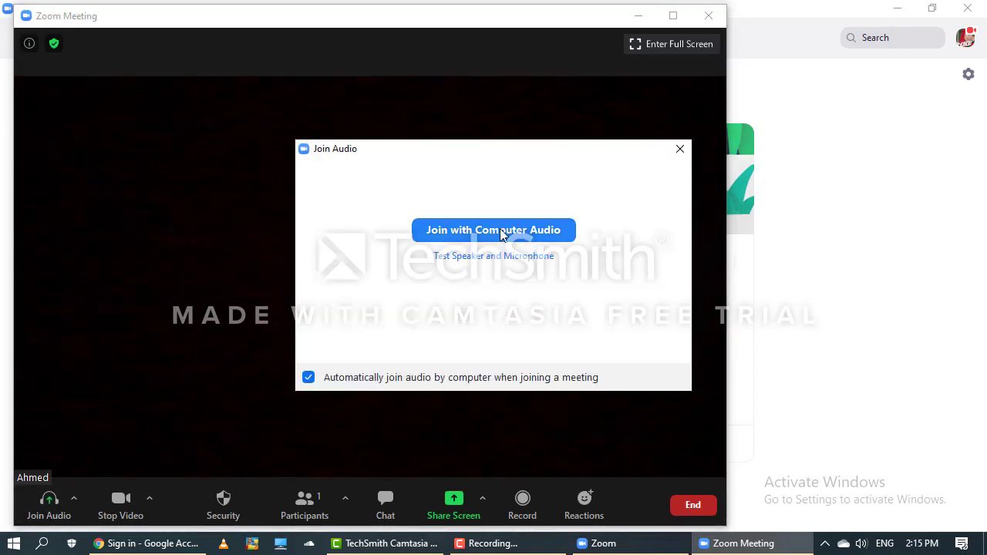
pyautogui.click(511, 232)
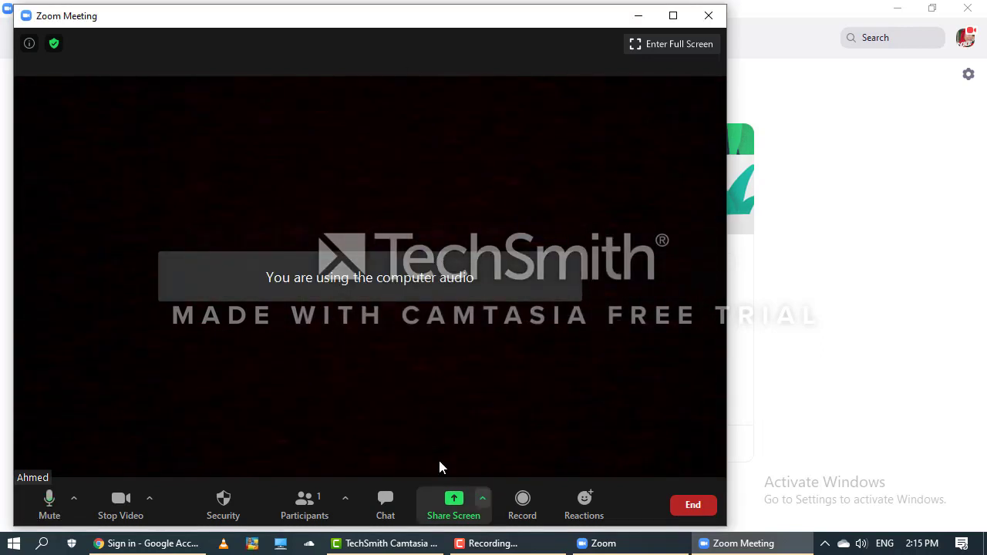
pyautogui.click(637, 16)
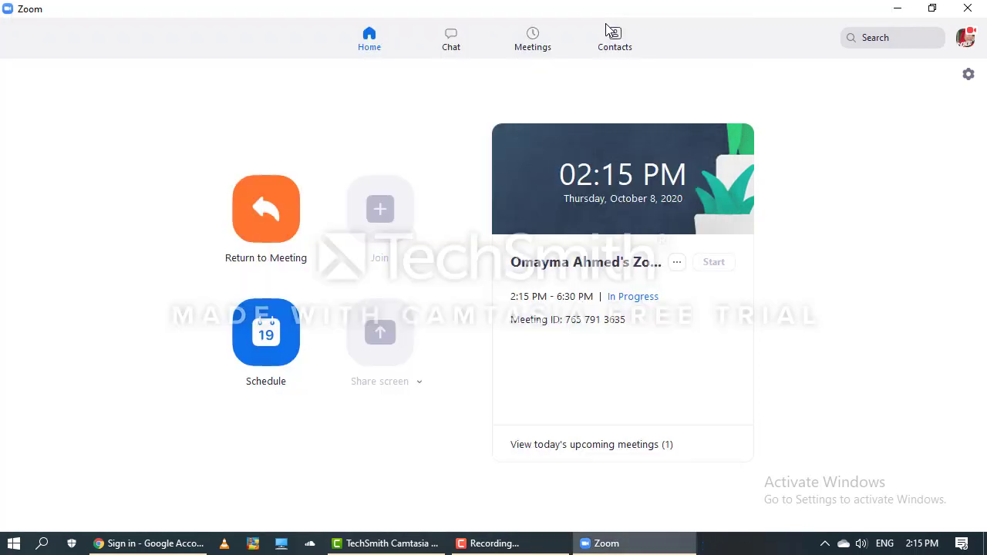
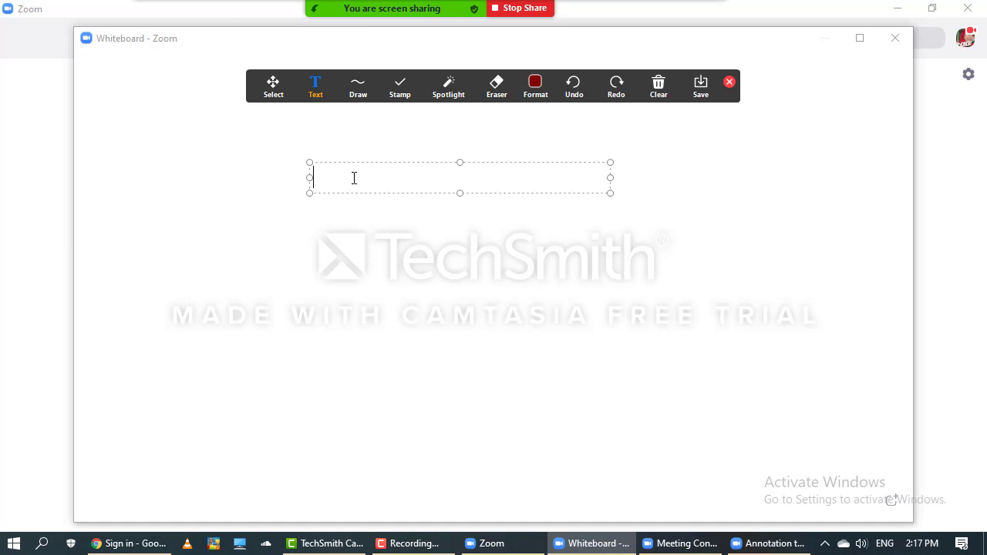
# Write 'jhbvhdnmbml' and 'smfskjdm n' as two lines on the whiteboard and close the text box.
pyautogui.write('jhbvhdnmbml')
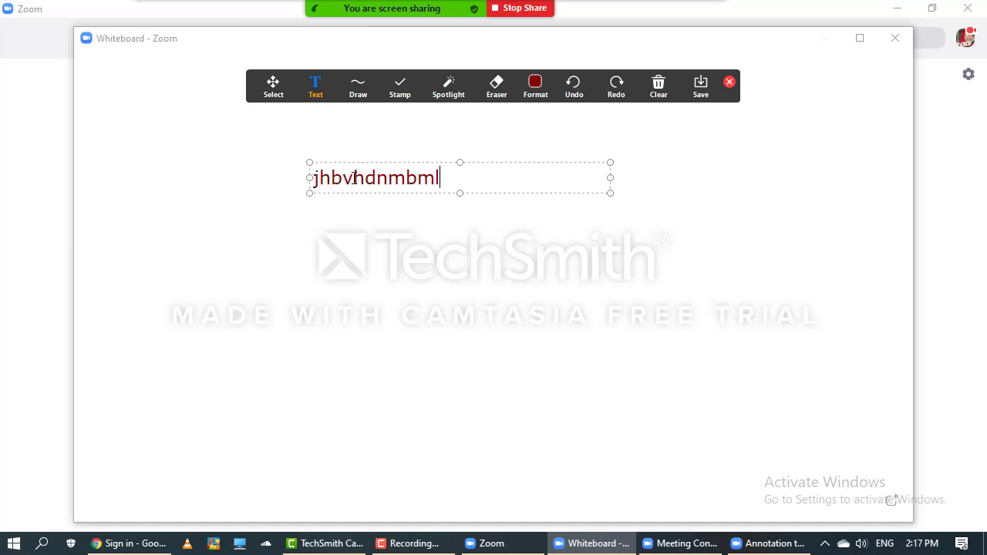
pyautogui.press('Return')
pyautogui.write('smfskjdm n')
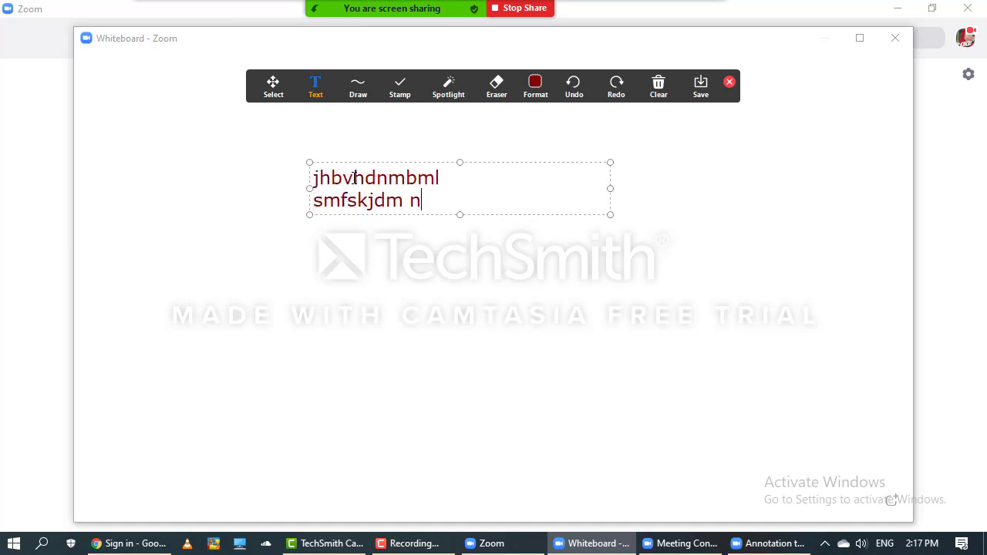
pyautogui.moveTo(658, 93)
pyautogui.click(697, 91)
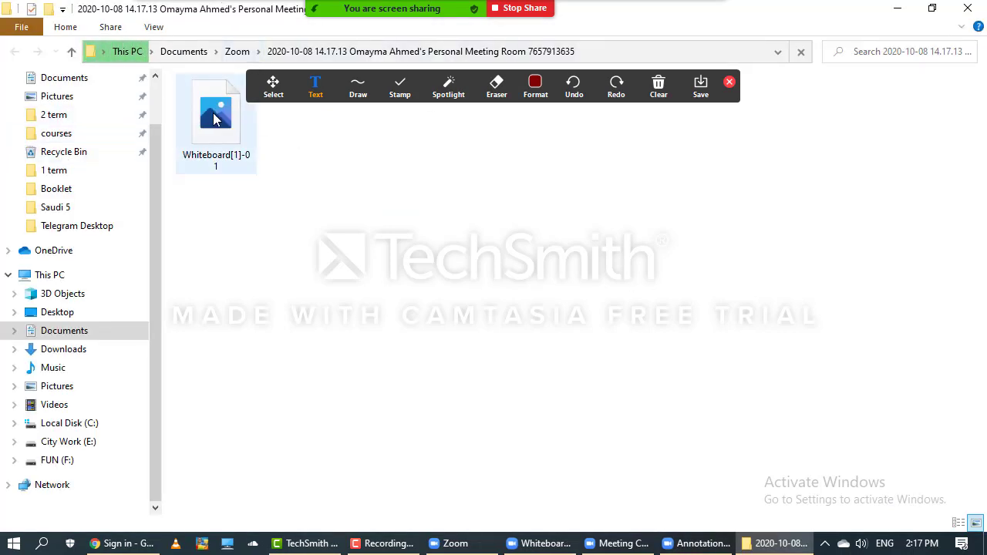
# Open Whiteboard[1]-01 in Photos, making Photos the default app for .png files.
pyautogui.click(219, 120)
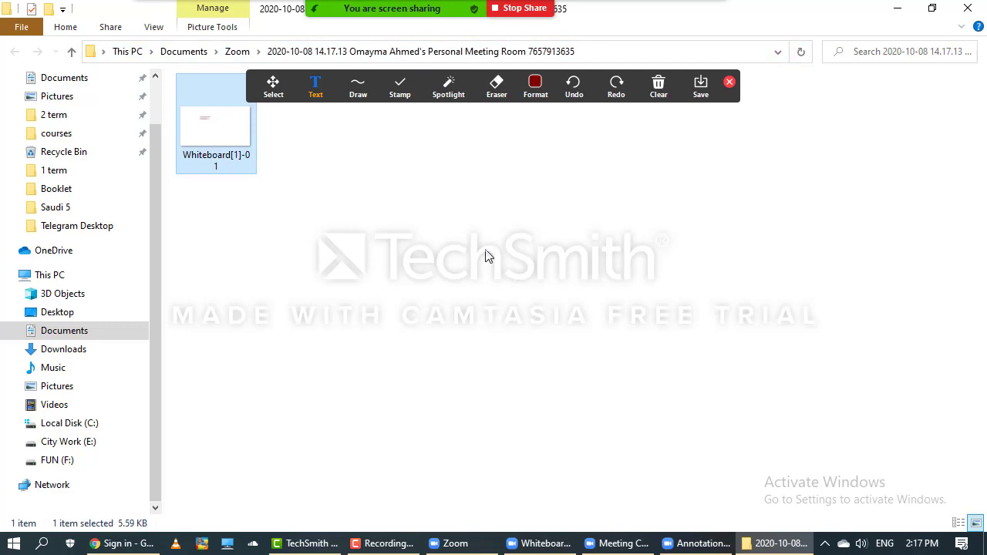
pyautogui.press('Return')
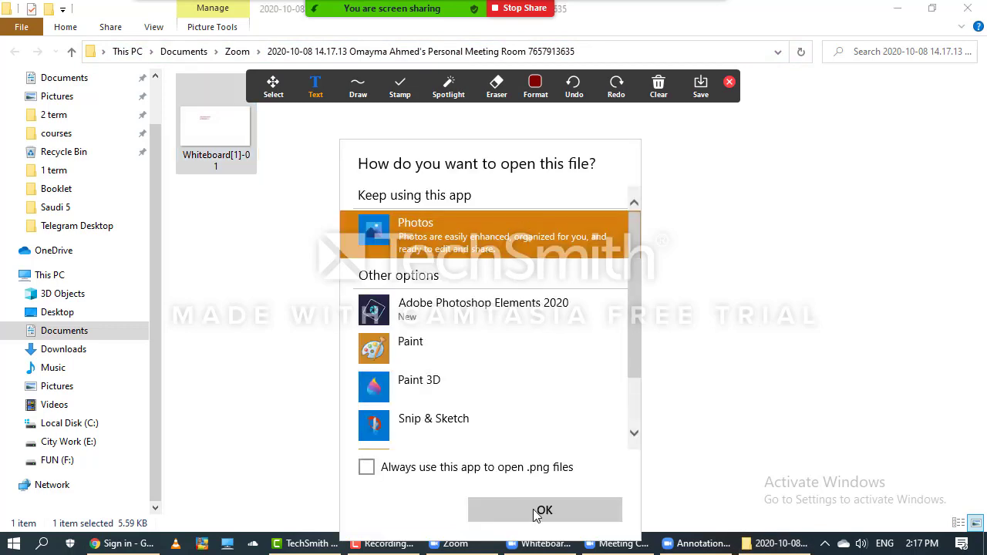
pyautogui.click(414, 472)
pyautogui.click(530, 515)
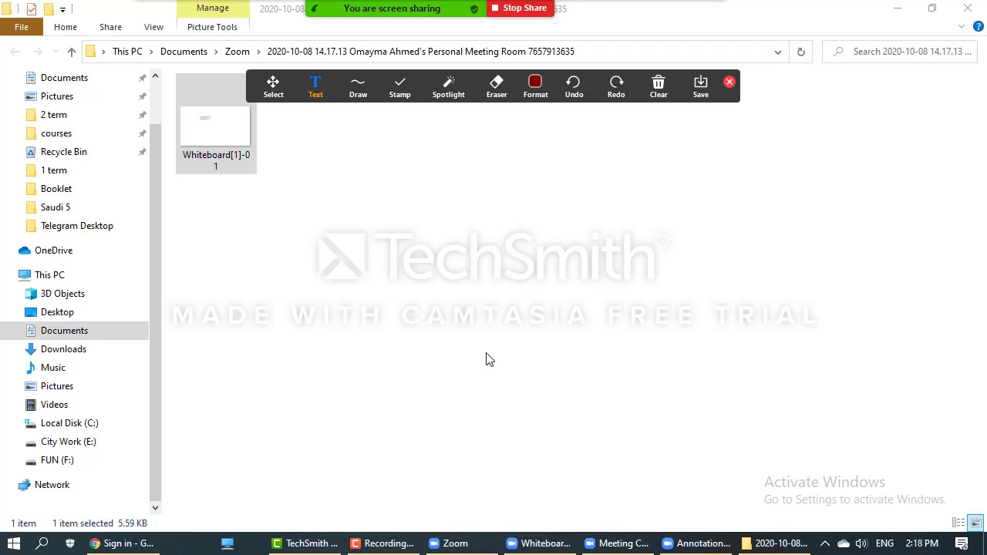
# End the whiteboard share, start video, leave full screen and minimize the meeting to a floating tile.
pyautogui.click(528, 12)
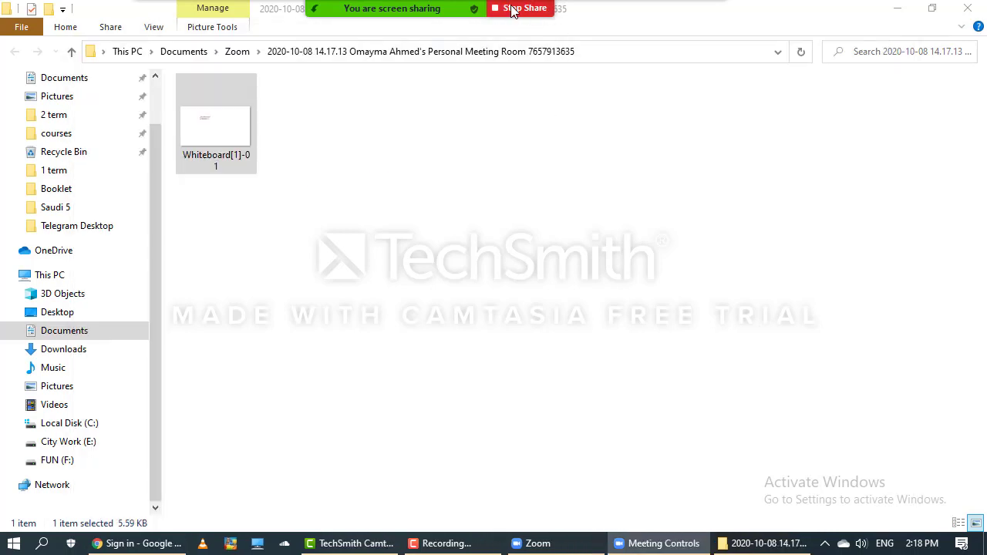
pyautogui.click(512, 10)
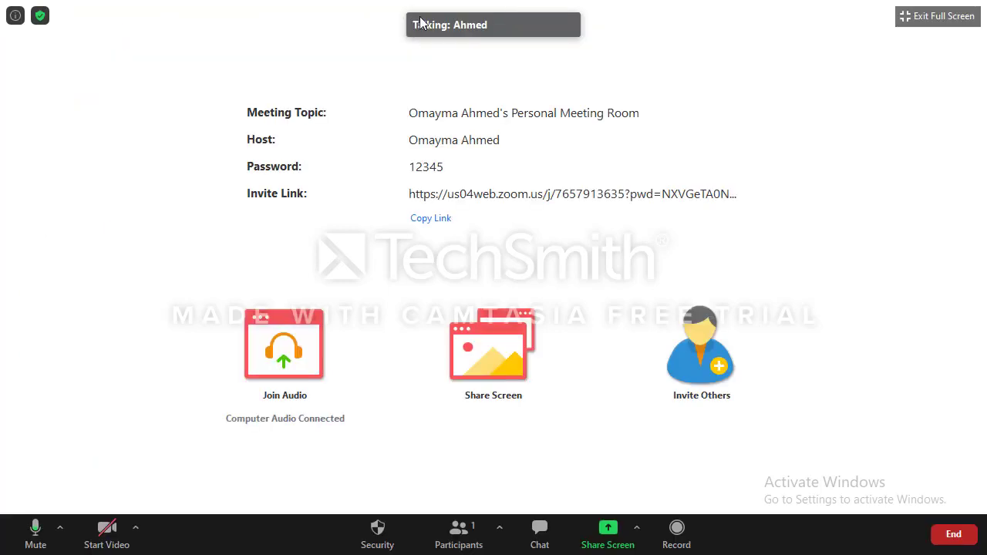
pyautogui.click(105, 532)
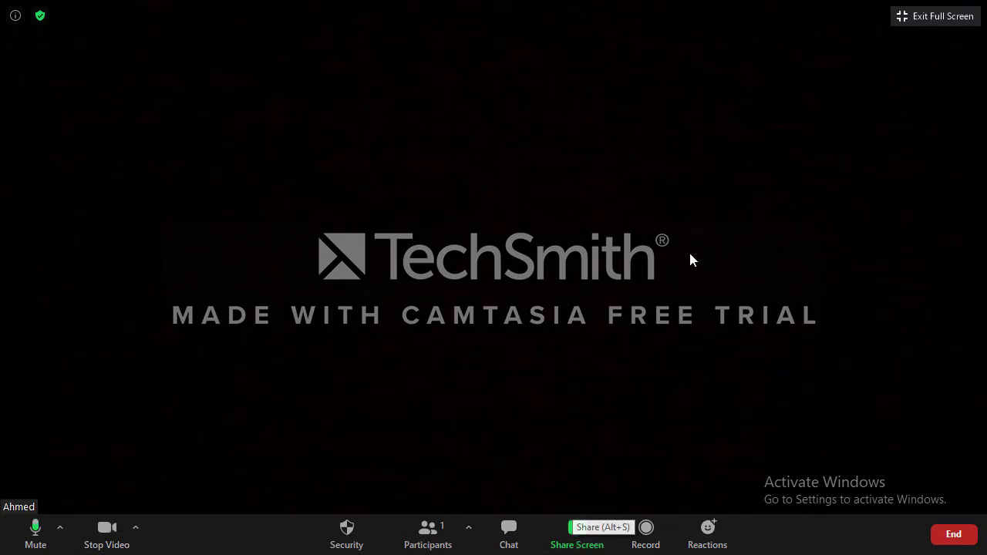
pyautogui.doubleClick(729, 179)
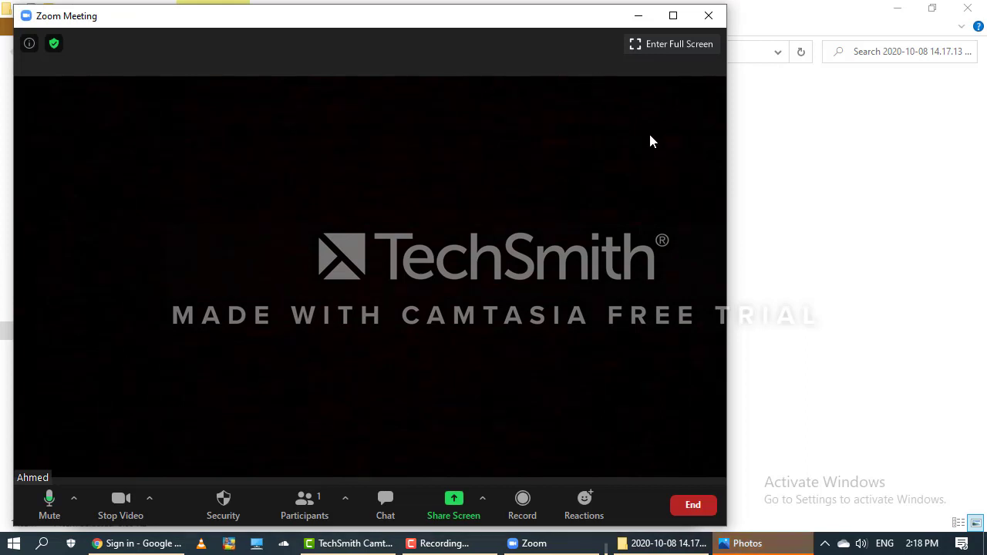
pyautogui.click(639, 16)
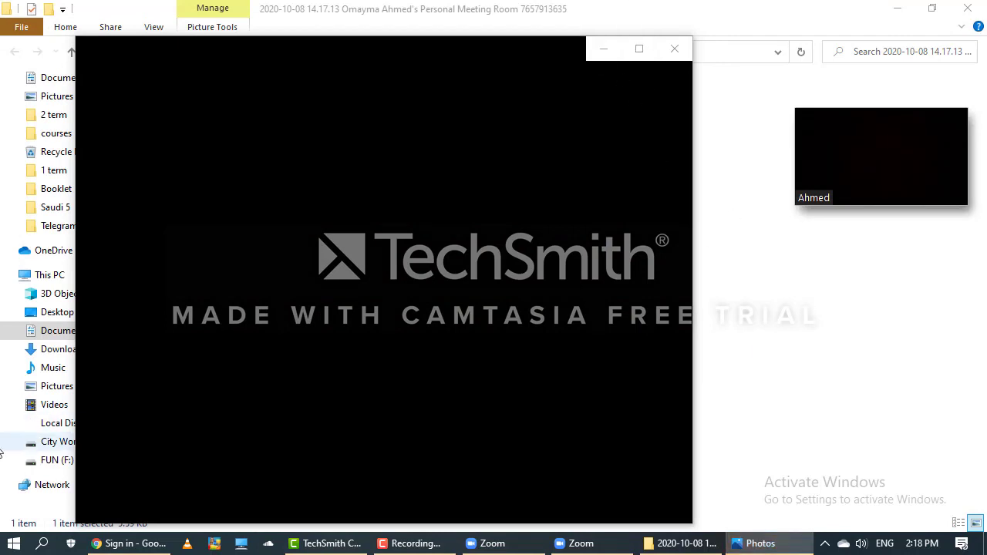
# Select Booklet prep 3 in the CLS folder on City Work (E:), then return to Zoom's Home window.
pyautogui.click(49, 446)
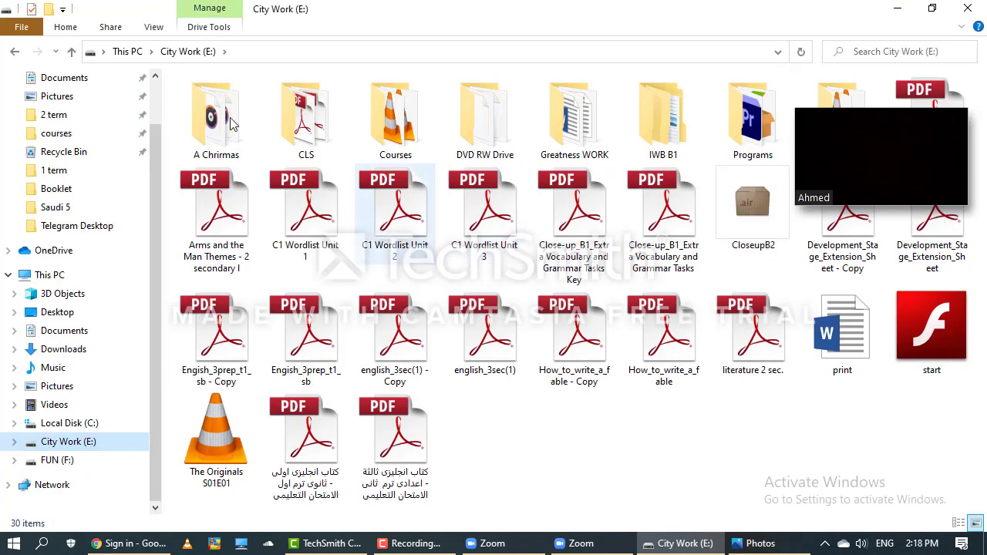
pyautogui.click(302, 123)
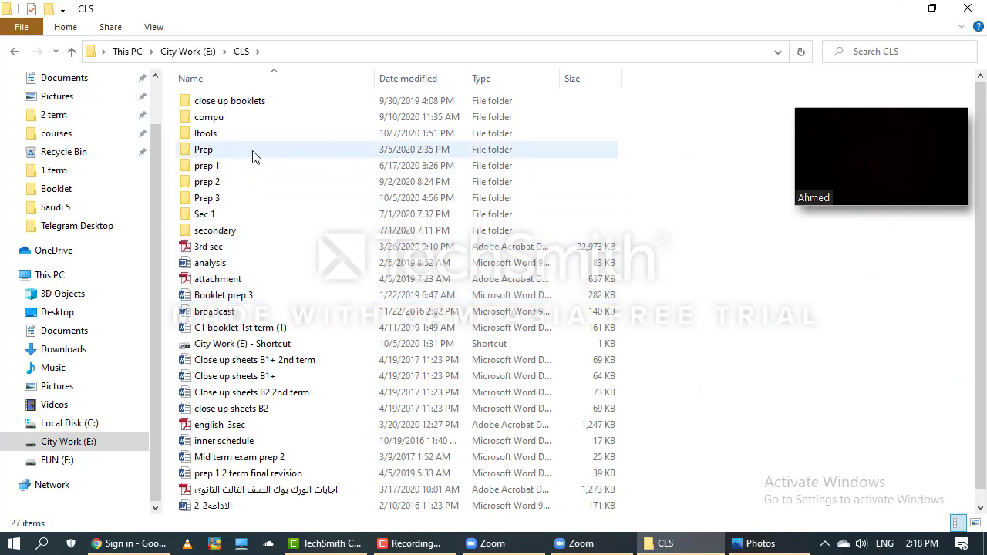
pyautogui.click(231, 301)
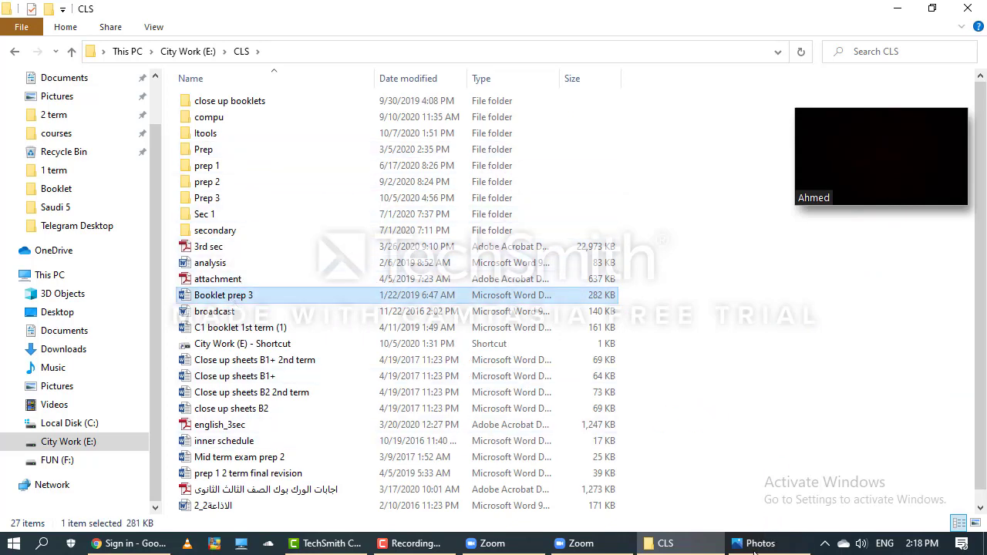
pyautogui.click(583, 545)
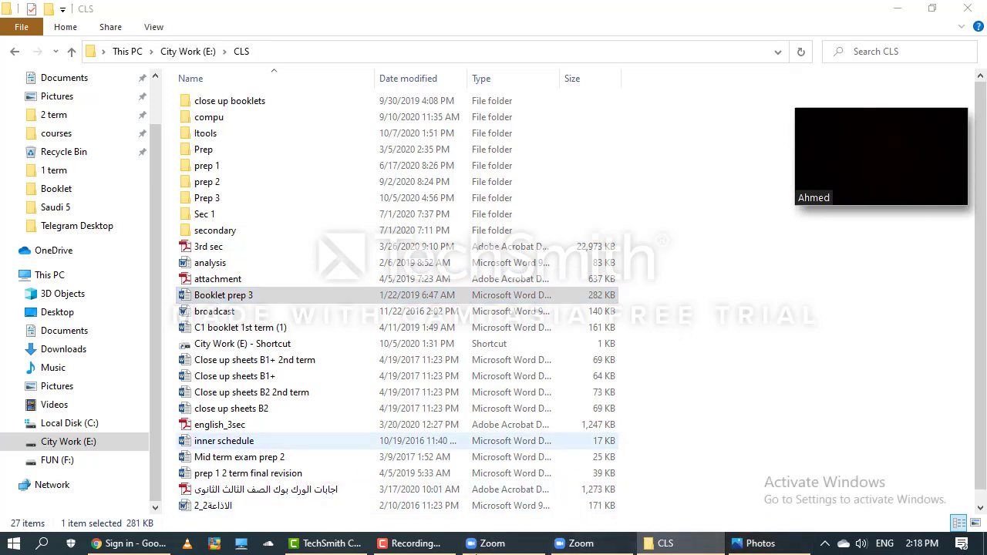
pyautogui.click(491, 543)
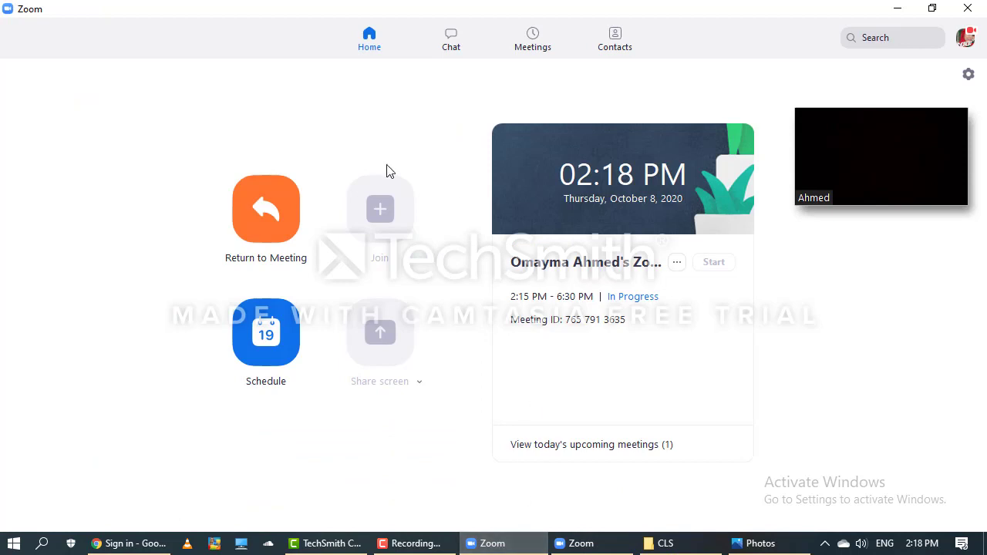
# Exit the minimized video and share the CLS File Explorer window.
pyautogui.moveTo(855, 149)
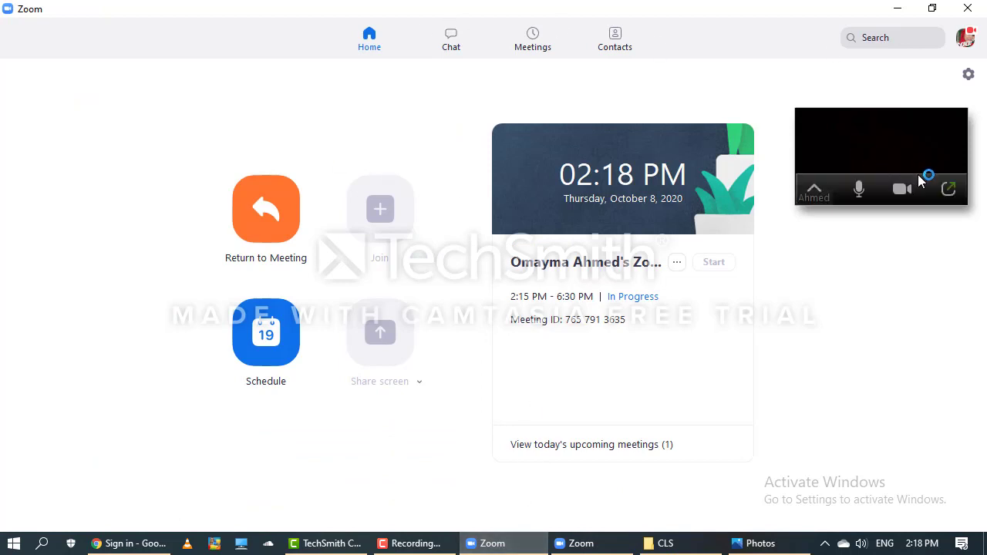
pyautogui.click(948, 191)
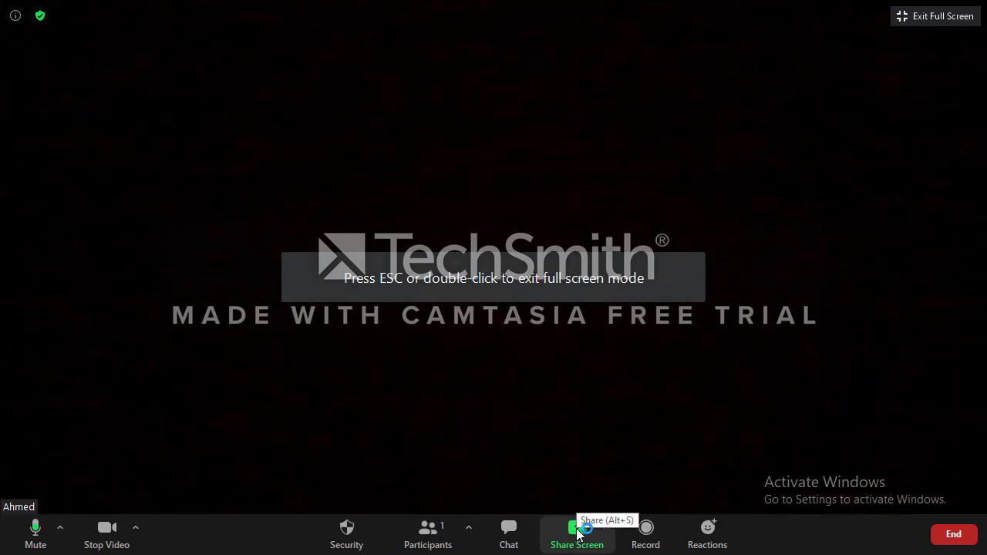
pyautogui.click(578, 532)
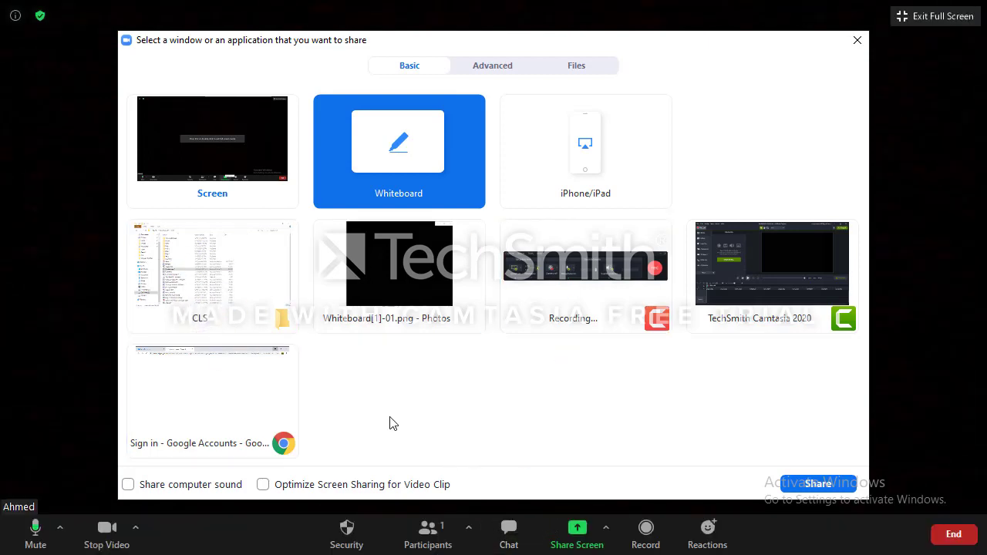
pyautogui.doubleClick(183, 290)
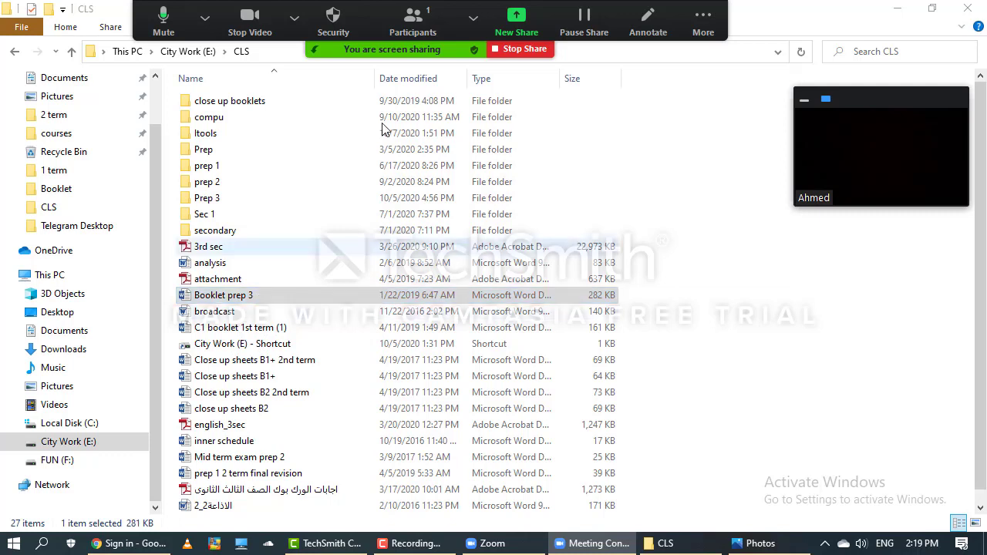
# Open Booklet prep 3 from the CLS file list in Word.
pyautogui.click(703, 25)
pyautogui.click(300, 296)
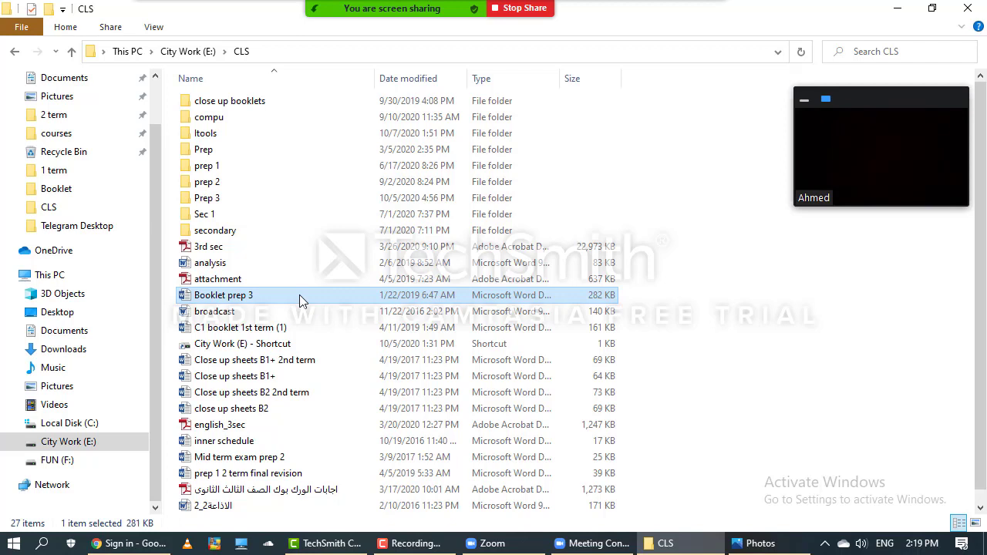
pyautogui.doubleClick(300, 300)
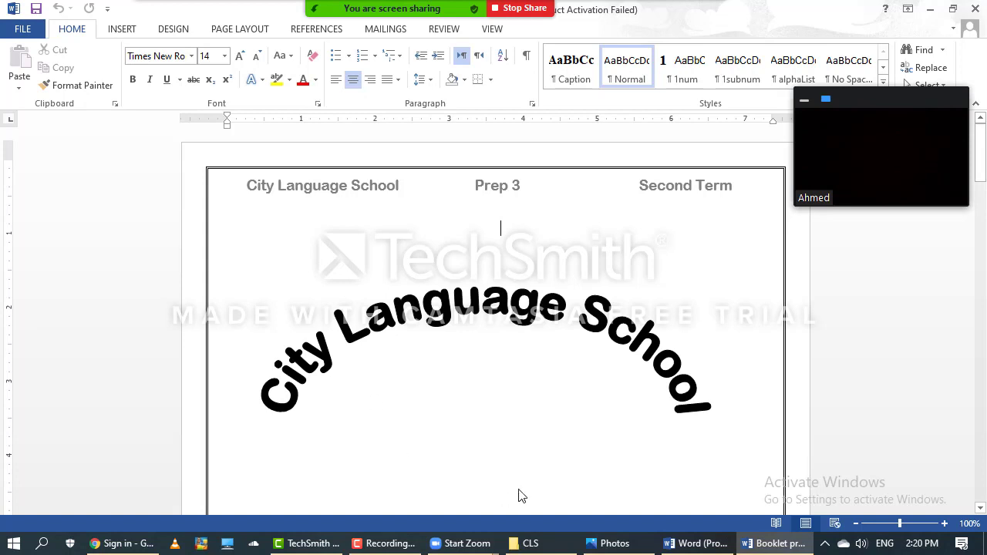
# Scroll from the cover down to the 'Change these sentences into passive' exercise, through sentence 9.
pyautogui.press('Down')
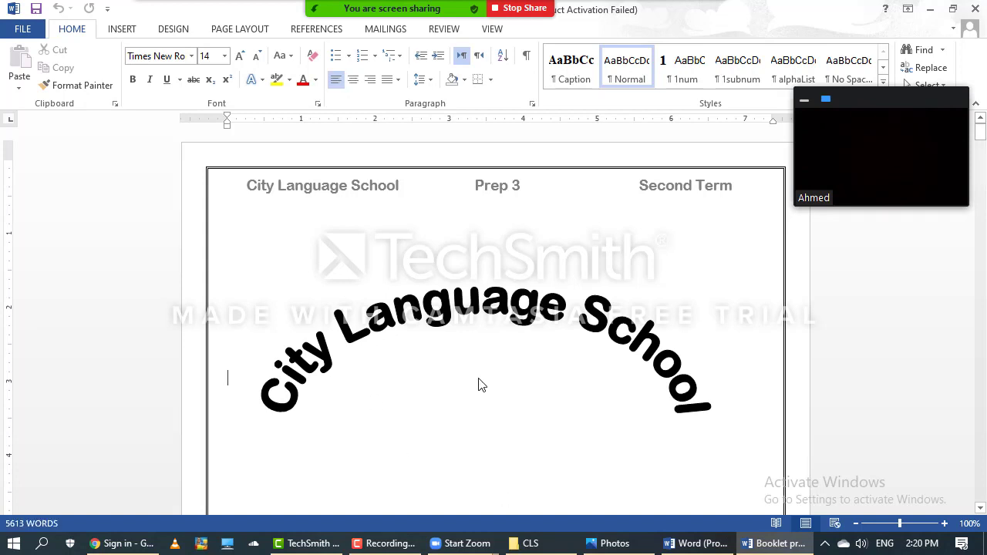
pyautogui.press('Down')
pyautogui.press('Down')
pyautogui.press('Down')
pyautogui.press('Down')
pyautogui.press('Down')
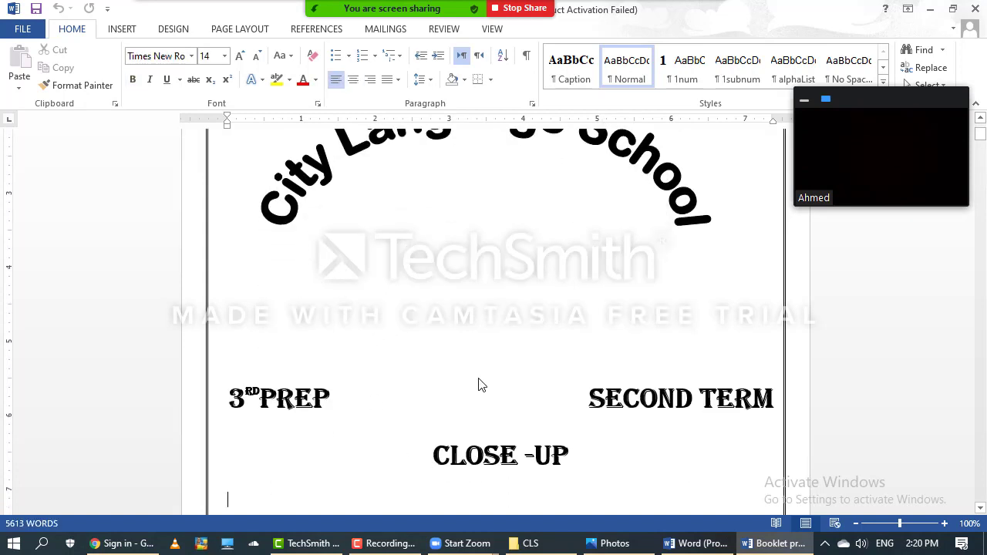
pyautogui.press('Down')
pyautogui.press('Down')
pyautogui.press('Down')
pyautogui.press('Down')
pyautogui.press('Down')
pyautogui.press('Down')
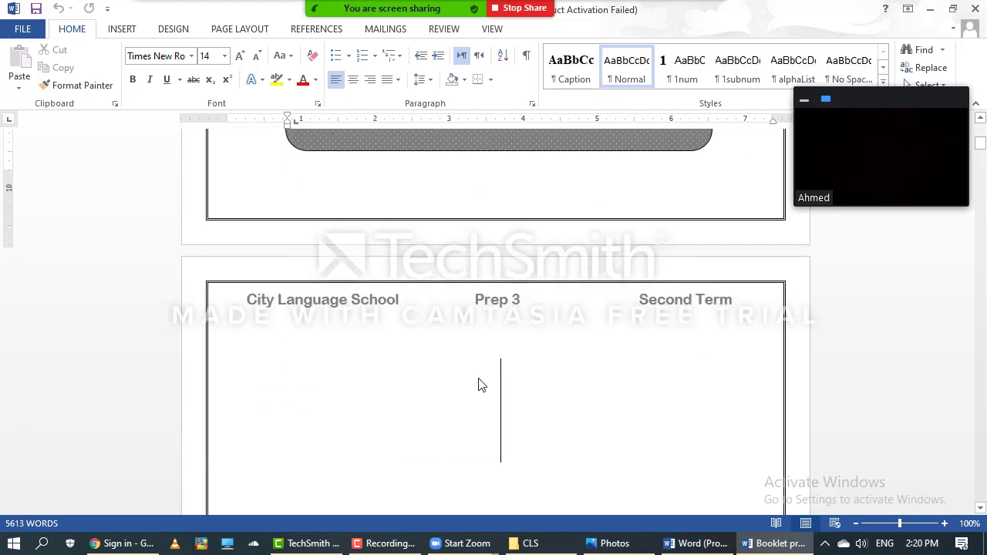
pyautogui.press('Down')
pyautogui.press('Down')
pyautogui.press('Down')
pyautogui.press('Down')
pyautogui.press('Down')
pyautogui.press('Down')
pyautogui.press('Down')
pyautogui.press('Down')
pyautogui.press('Down')
pyautogui.press('Down')
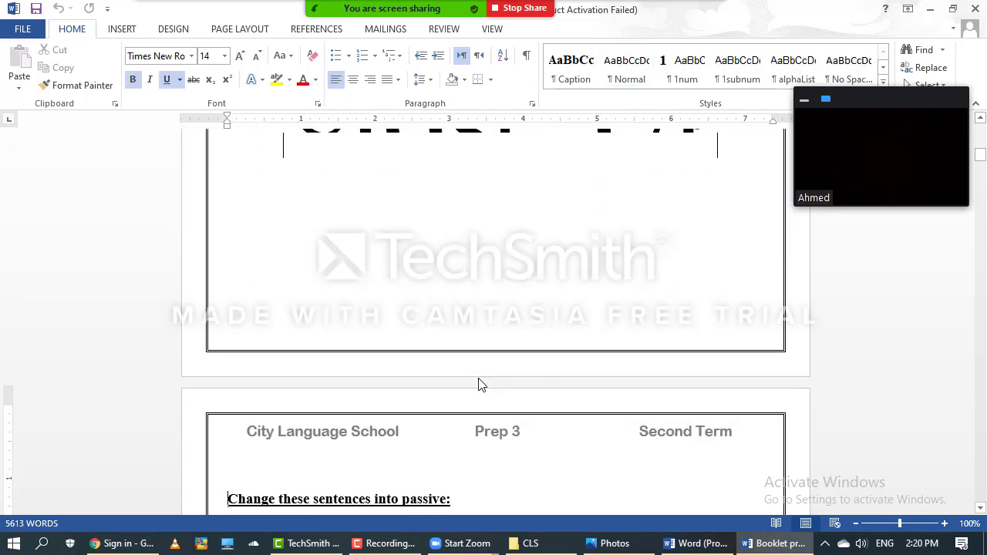
pyautogui.press('Down')
pyautogui.press('Down')
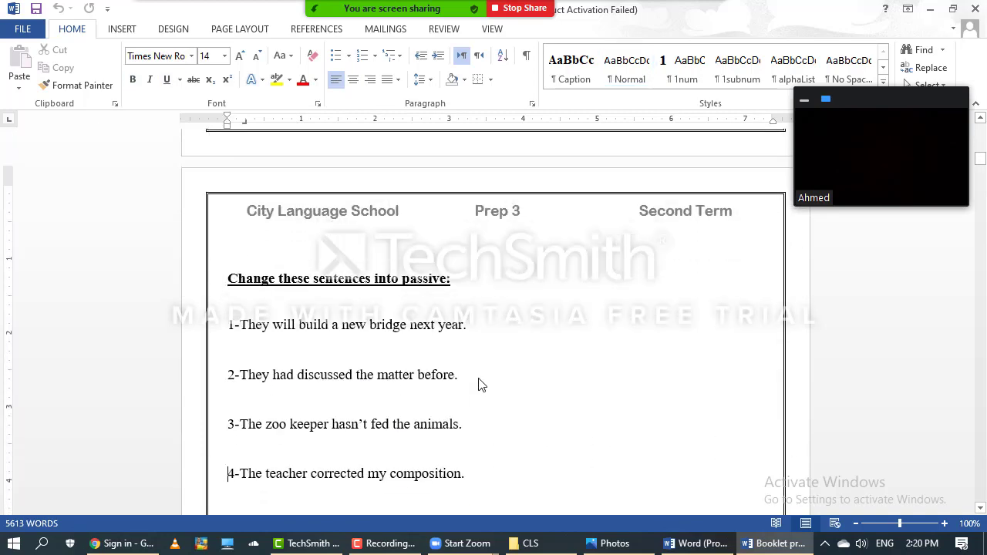
pyautogui.press('Down')
pyautogui.press('Down')
pyautogui.press('Down')
pyautogui.press('Down')
pyautogui.press('Down')
pyautogui.press('Down')
pyautogui.press('Down')
pyautogui.press('Down')
pyautogui.press('Down')
pyautogui.press('Down')
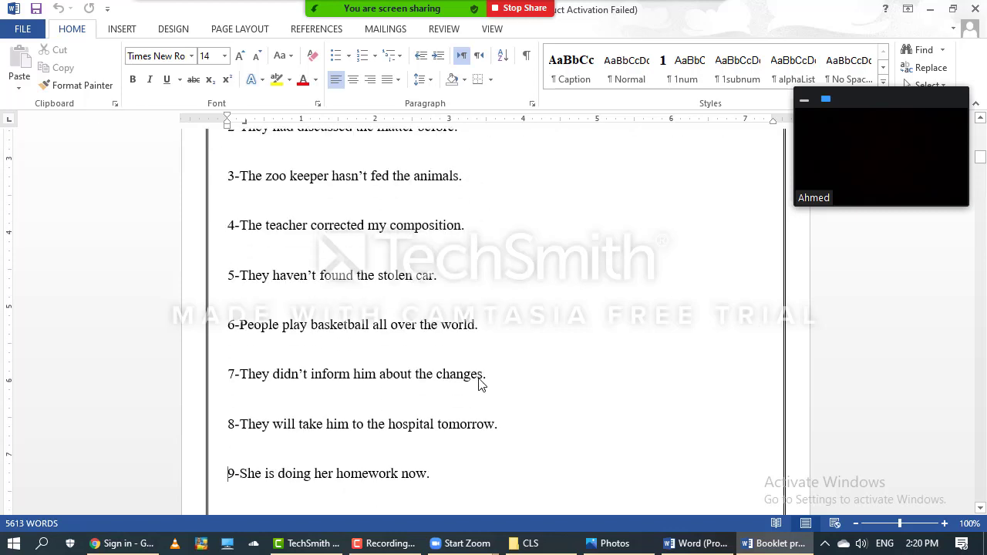
pyautogui.moveTo(529, 22)
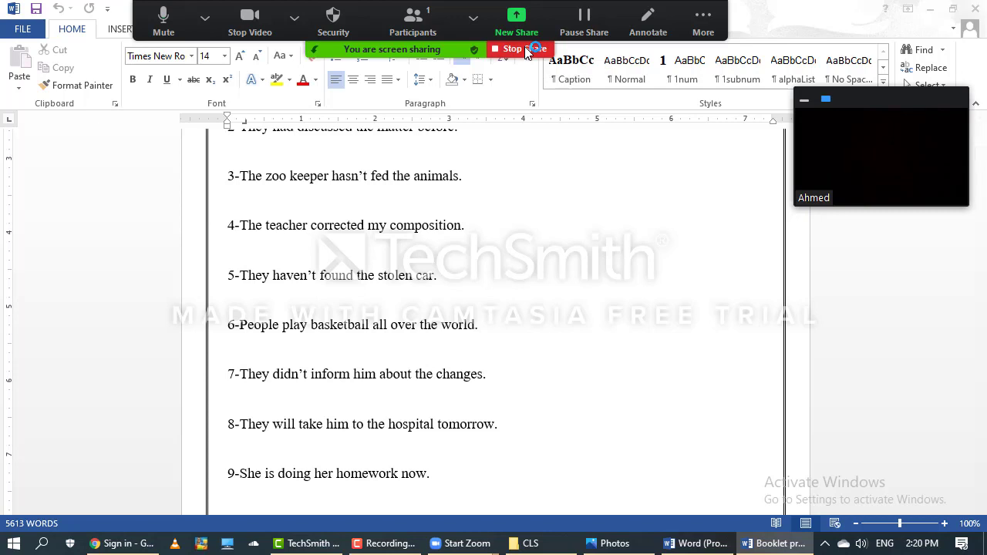
# Stop sharing the Word booklet and view the meeting Reactions.
pyautogui.click(521, 49)
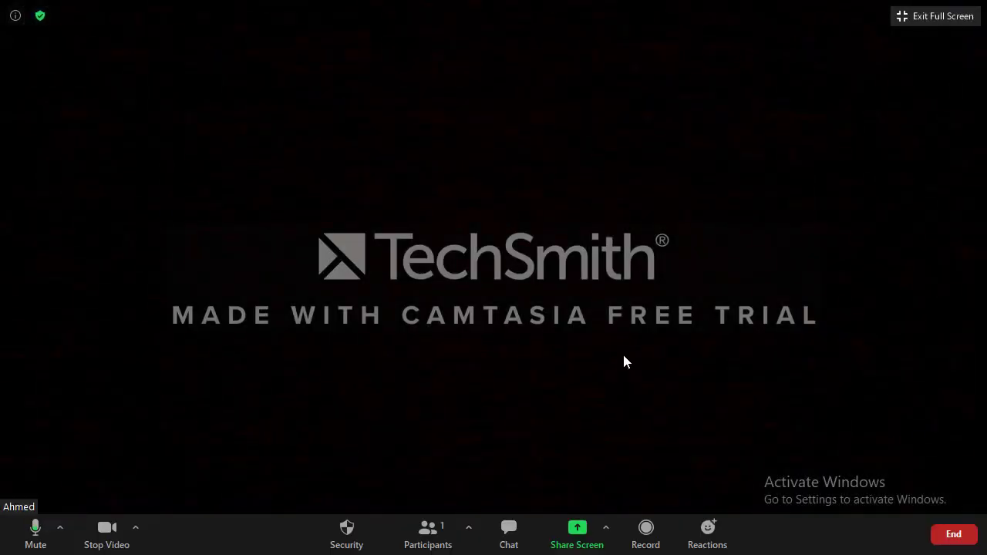
pyautogui.click(707, 539)
# Record the meeting on this computer.
pyautogui.click(646, 534)
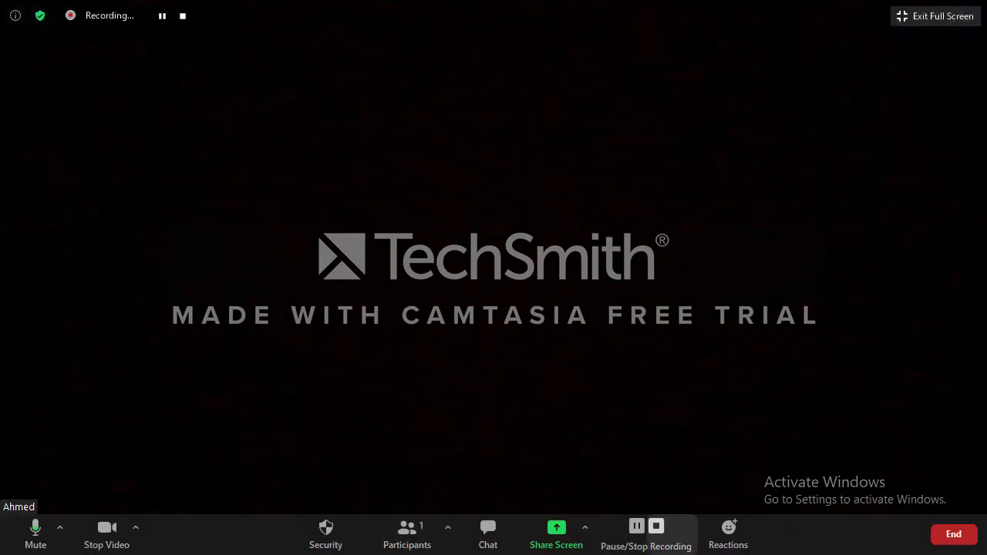
pyautogui.click(488, 532)
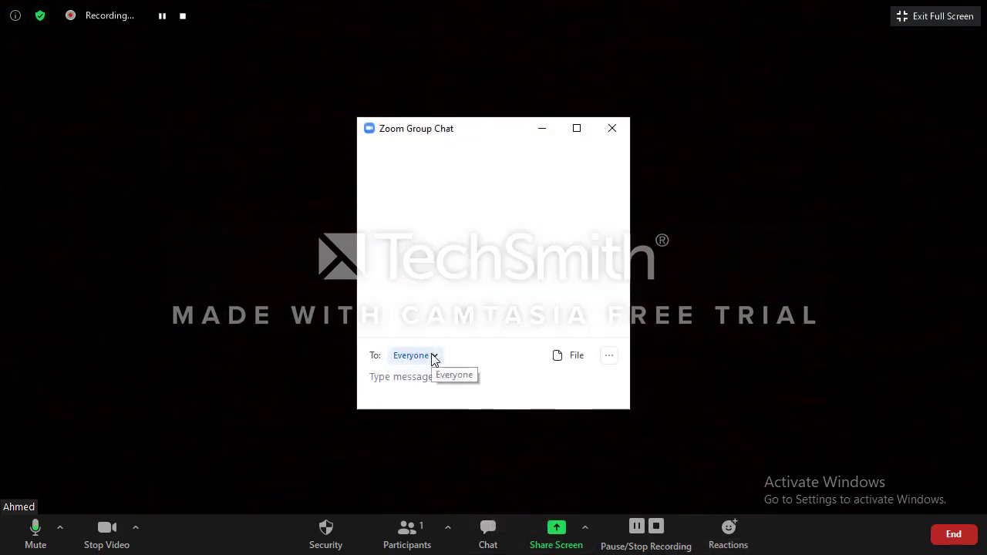
pyautogui.click(433, 357)
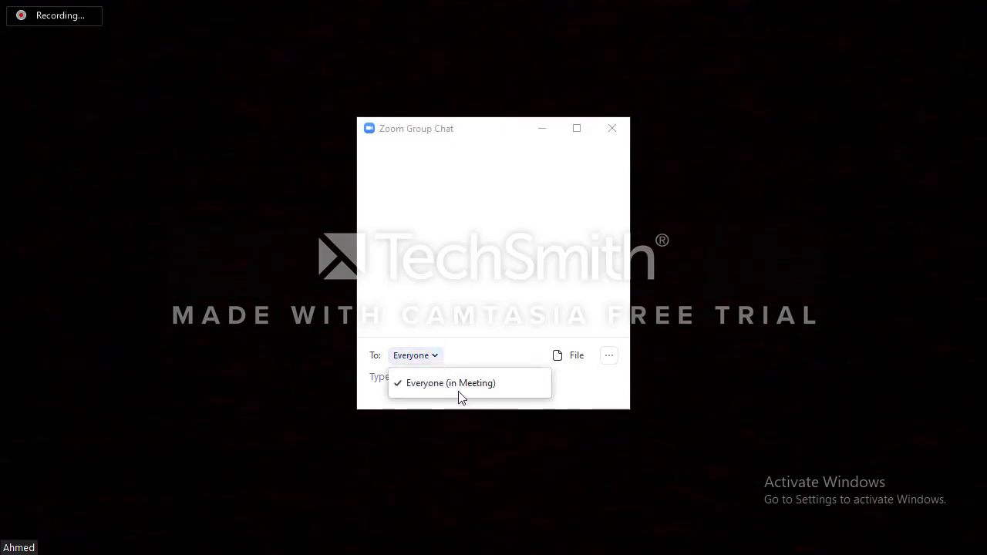
pyautogui.click(543, 128)
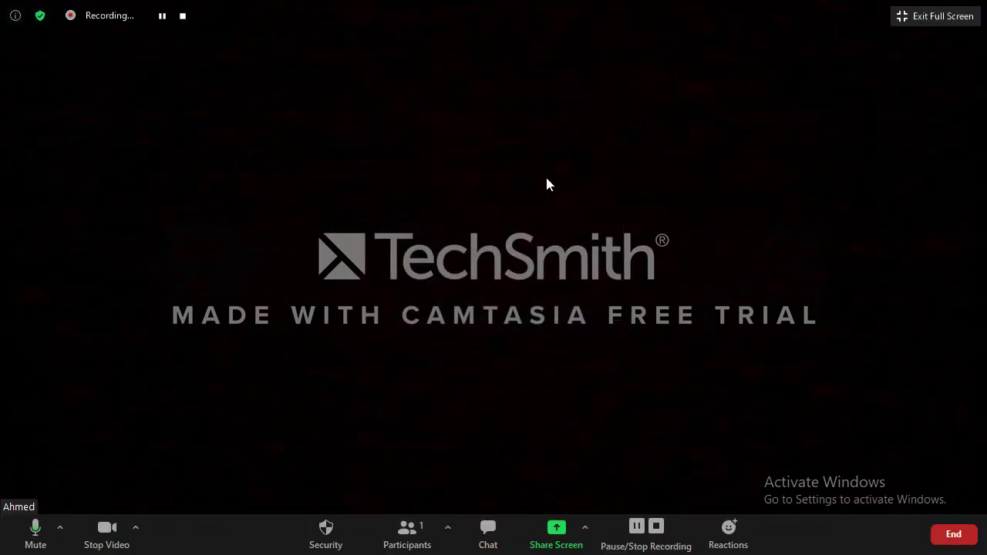
# Share the Booklet prep 3 Word window and check the annotation Clear options.
pyautogui.click(555, 530)
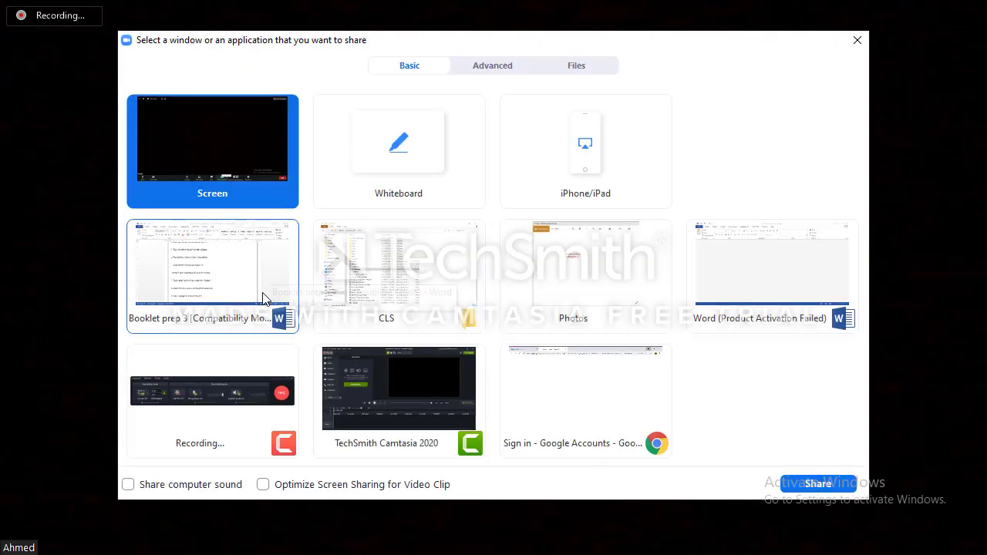
pyautogui.doubleClick(262, 299)
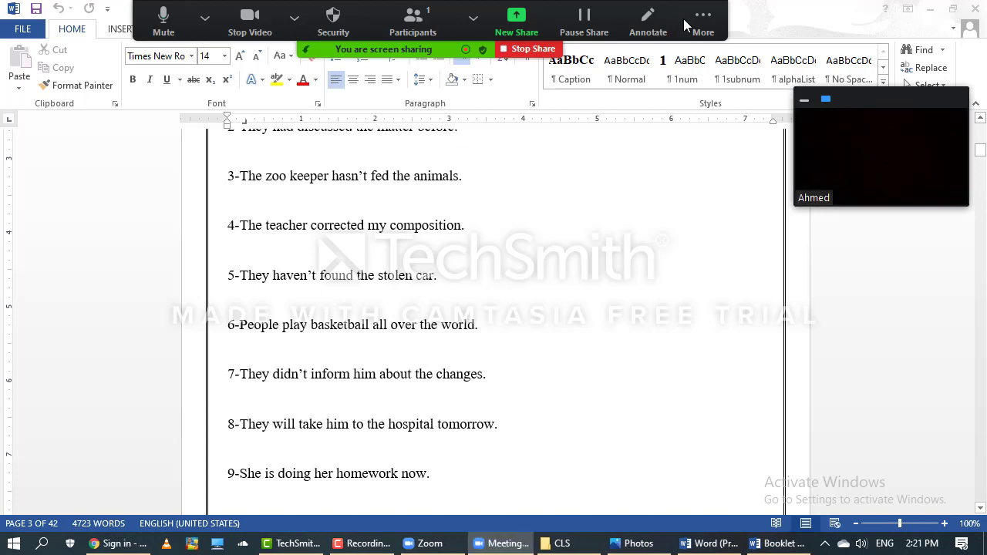
pyautogui.click(644, 21)
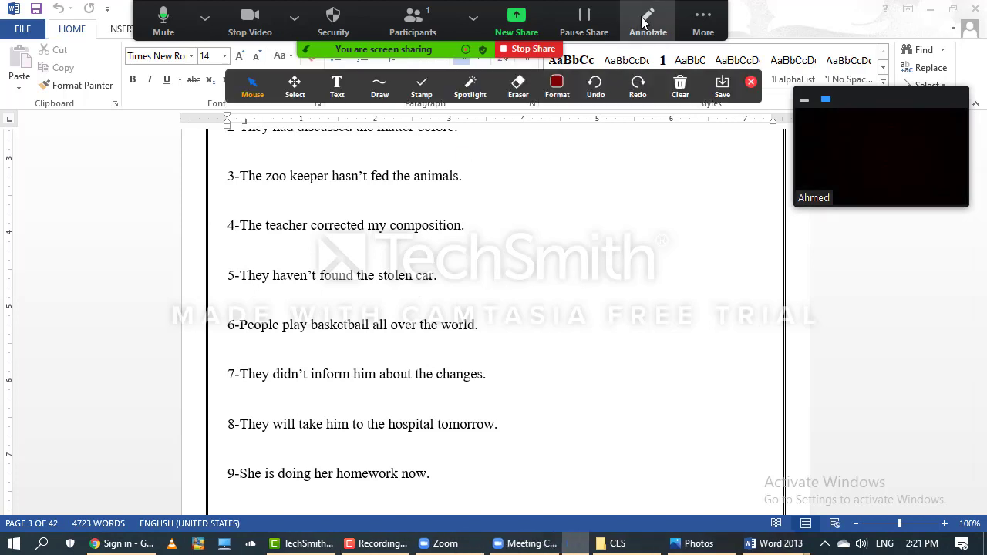
pyautogui.click(680, 86)
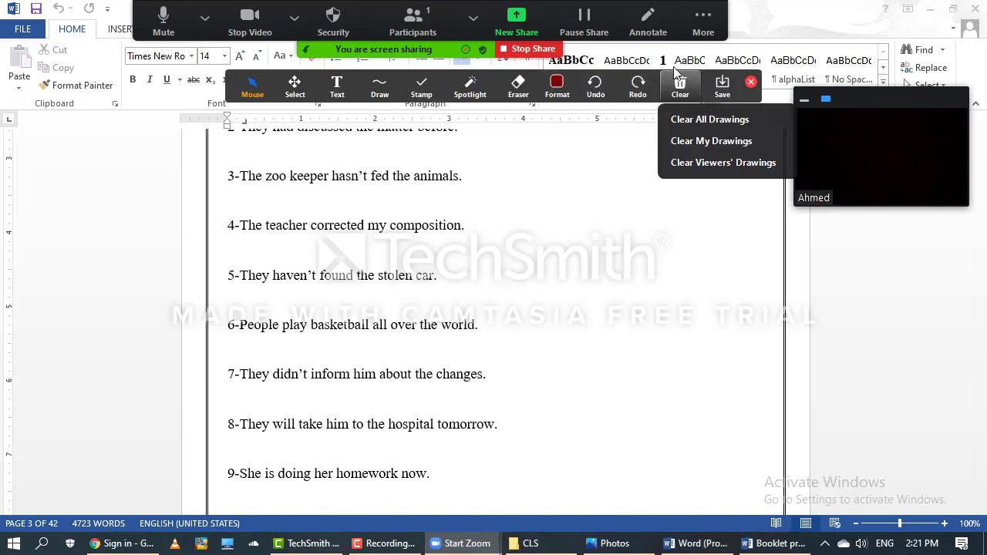
pyautogui.click(651, 25)
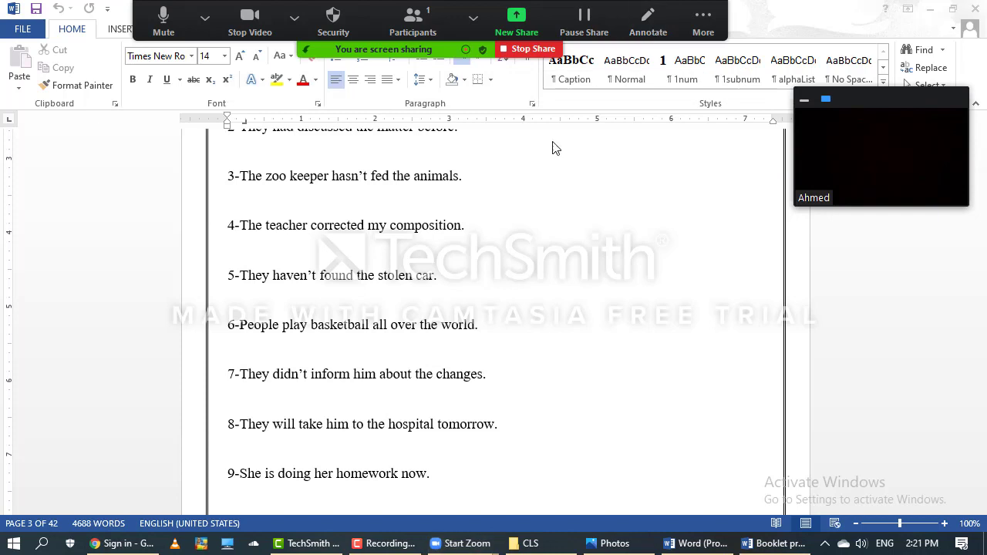
# Close the Microsoft Office Activation Wizard and reopen Zoom's More meeting options.
pyautogui.click(721, 8)
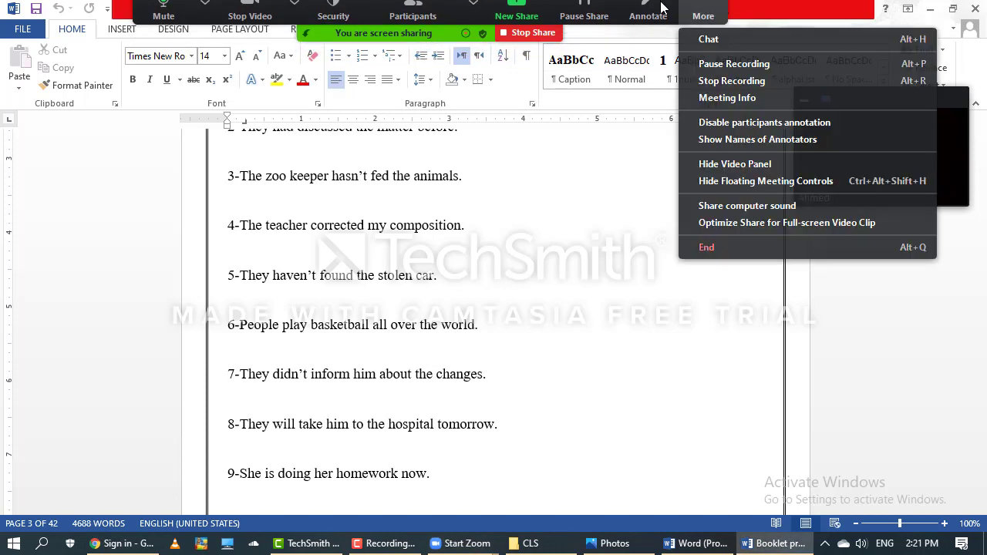
pyautogui.click(700, 5)
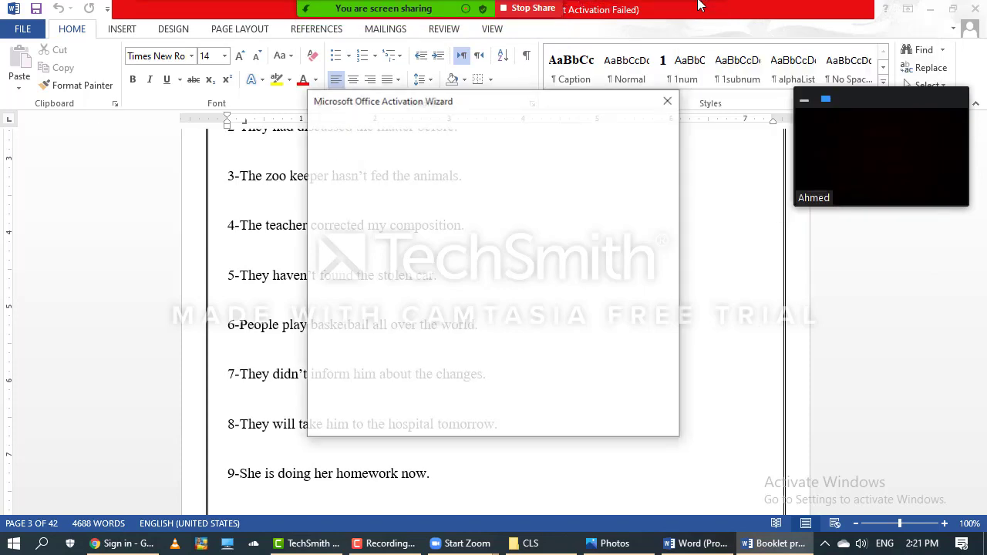
pyautogui.click(668, 104)
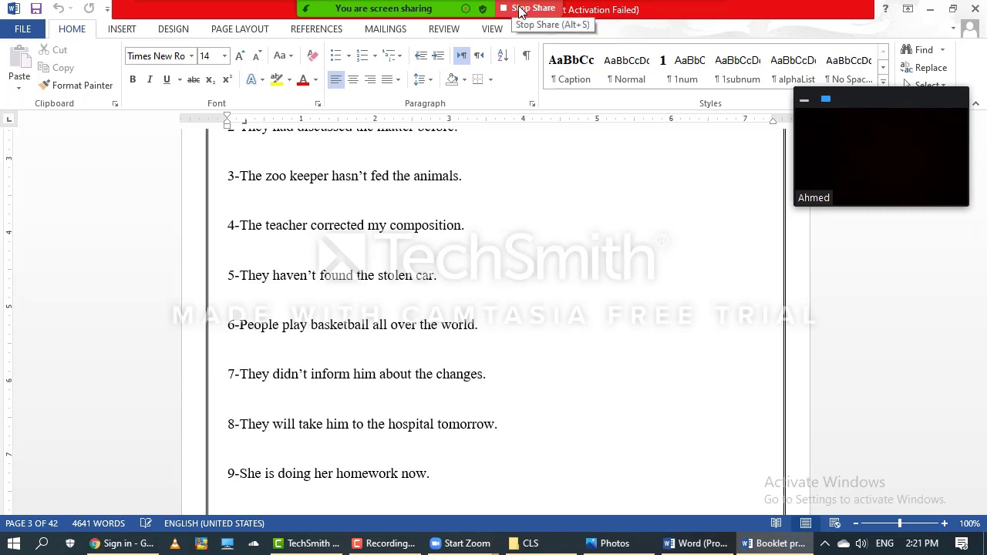
pyautogui.moveTo(440, 8)
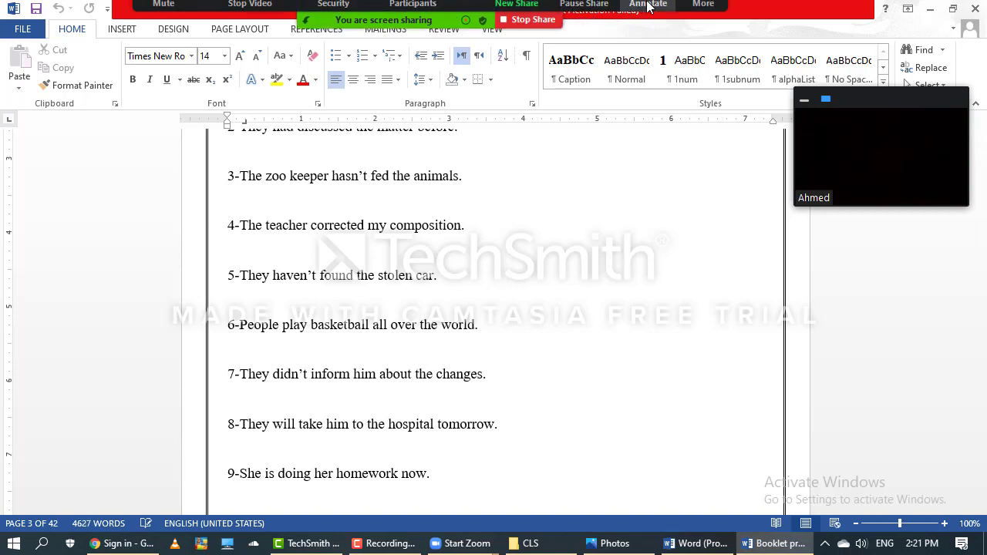
pyautogui.click(701, 8)
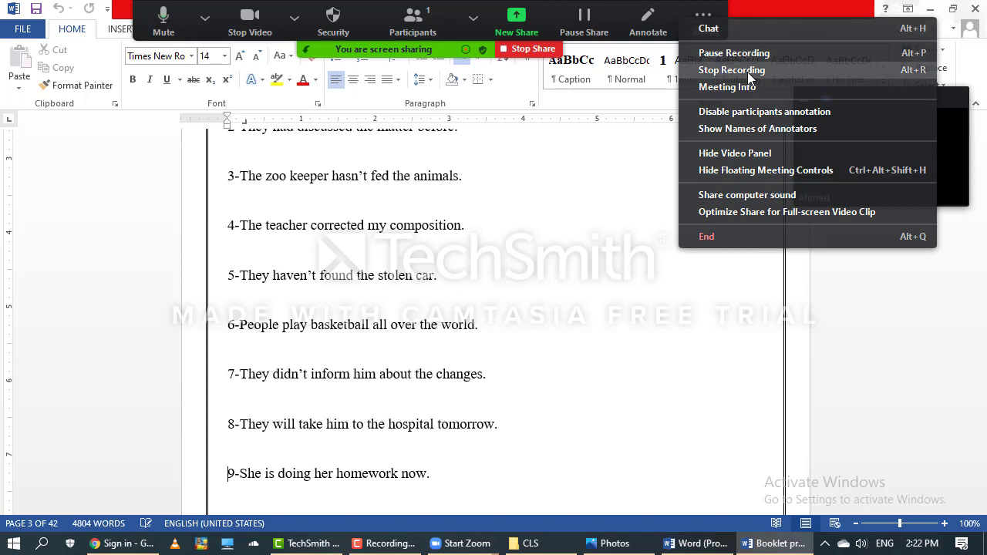
# Disable participants annotation, confirming More now shows Allow participants to annotate.
pyautogui.click(750, 123)
pyautogui.click(697, 17)
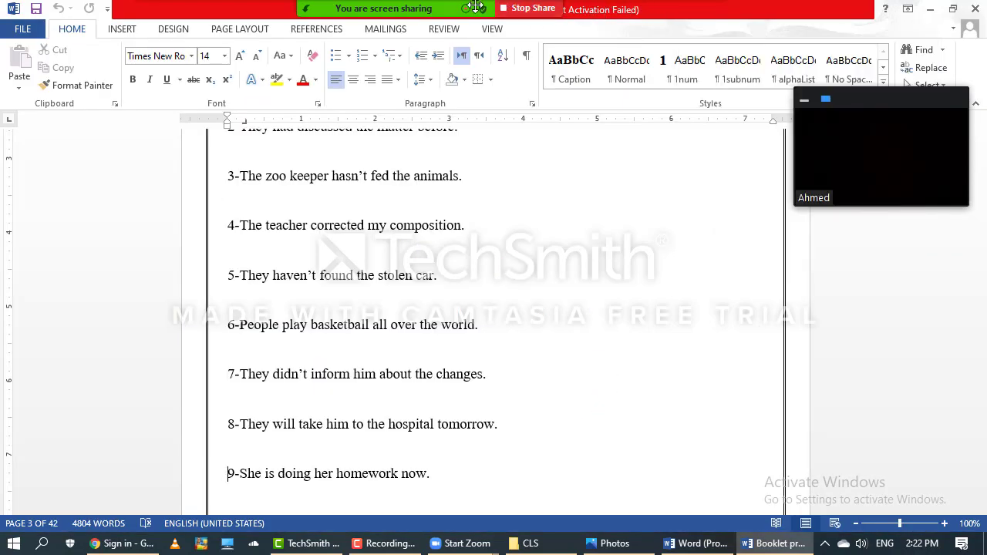
pyautogui.moveTo(484, 6)
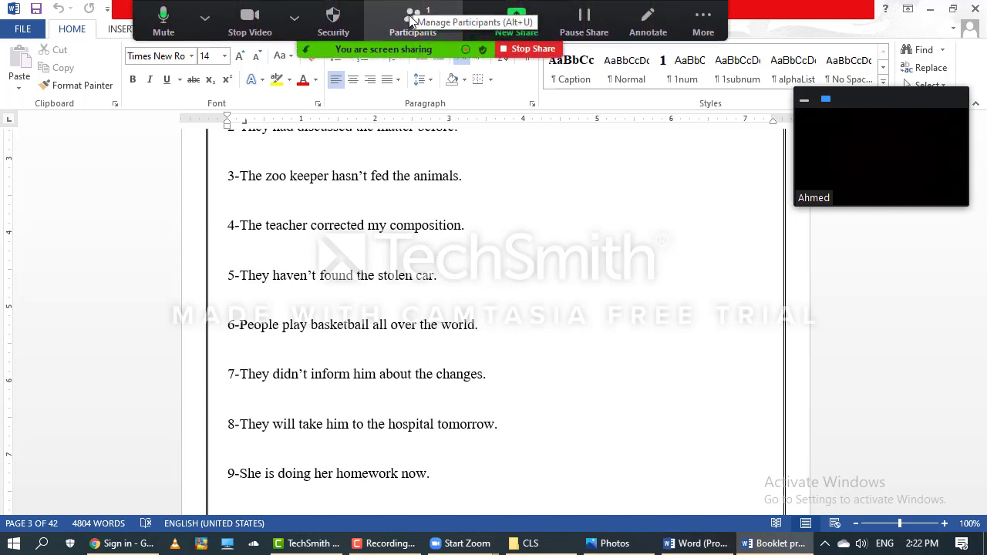
# Show the Participants list with only the host, then stop sharing the Word booklet.
pyautogui.click(414, 11)
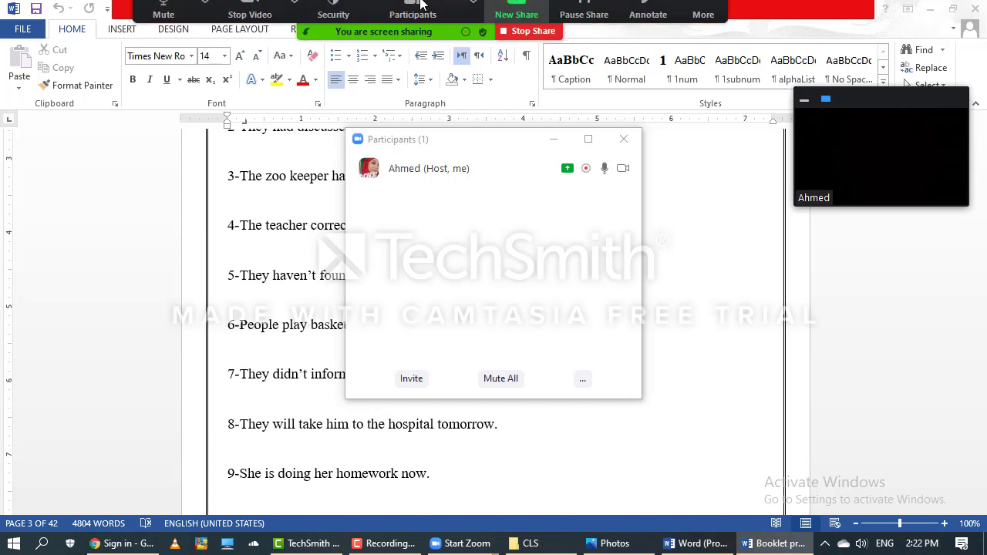
pyautogui.click(476, 31)
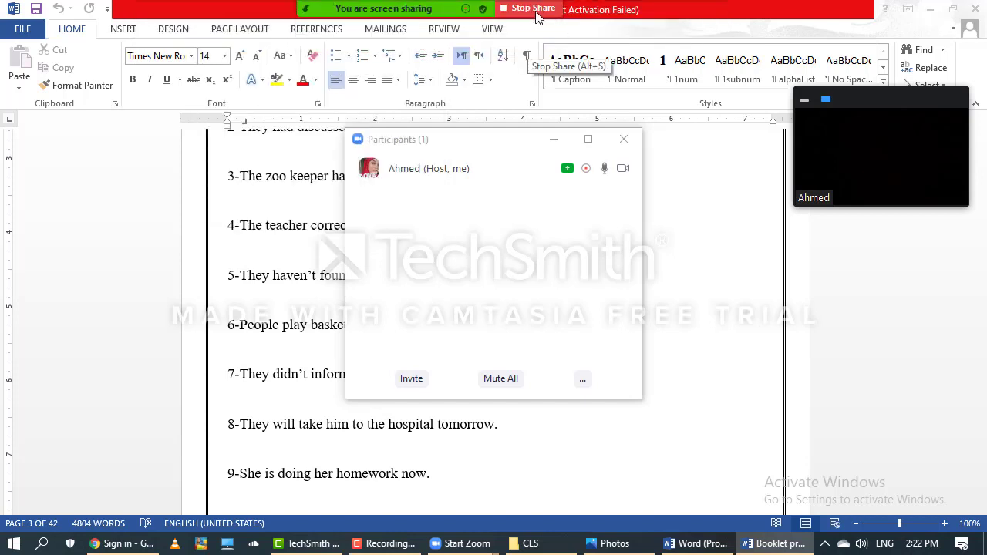
pyautogui.click(532, 8)
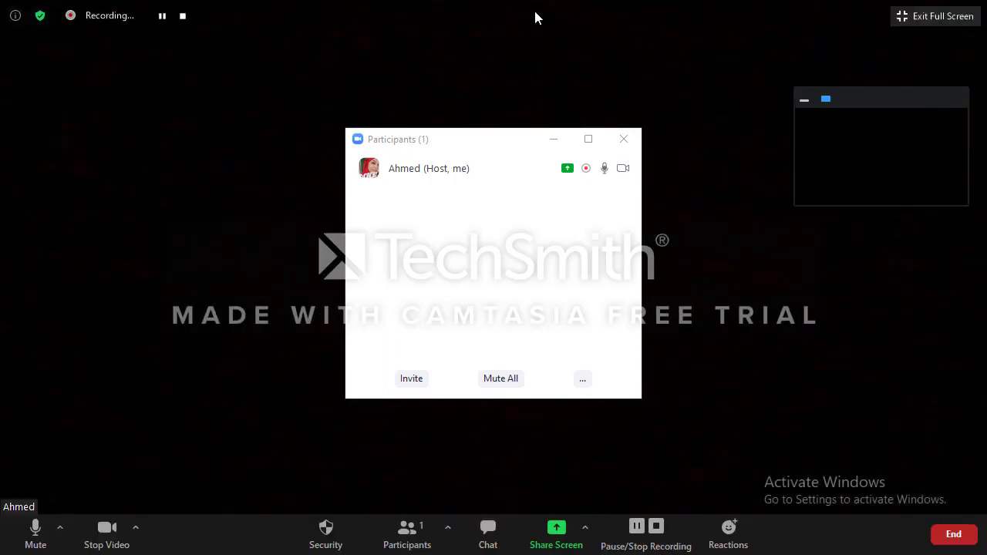
# Close the Participants list, stop the recording, and choose End Meeting for All.
pyautogui.click(625, 144)
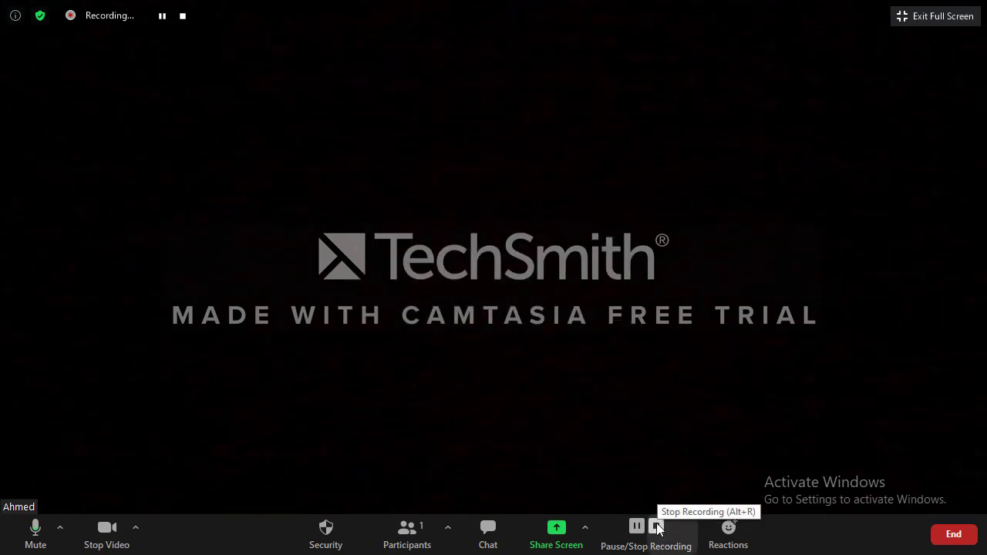
pyautogui.click(657, 529)
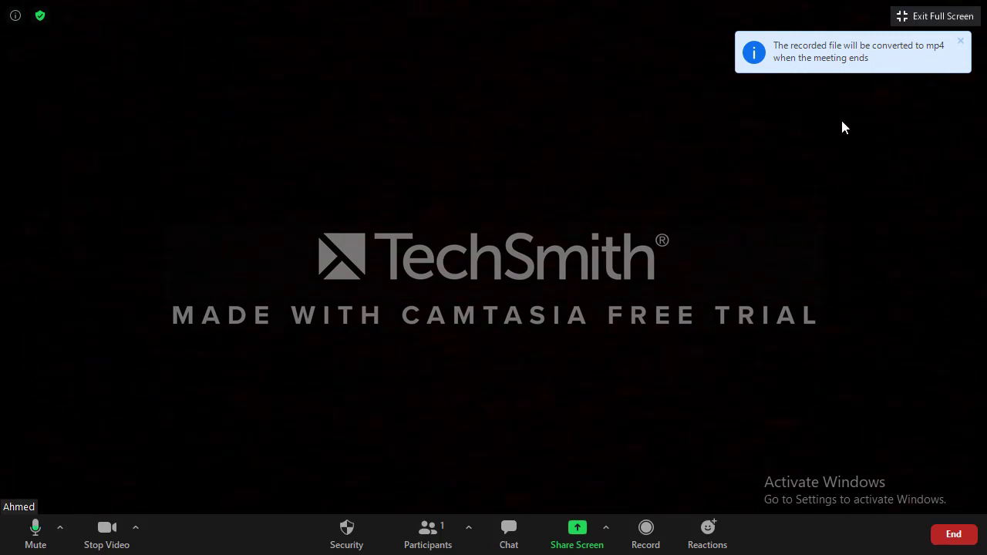
pyautogui.click(954, 532)
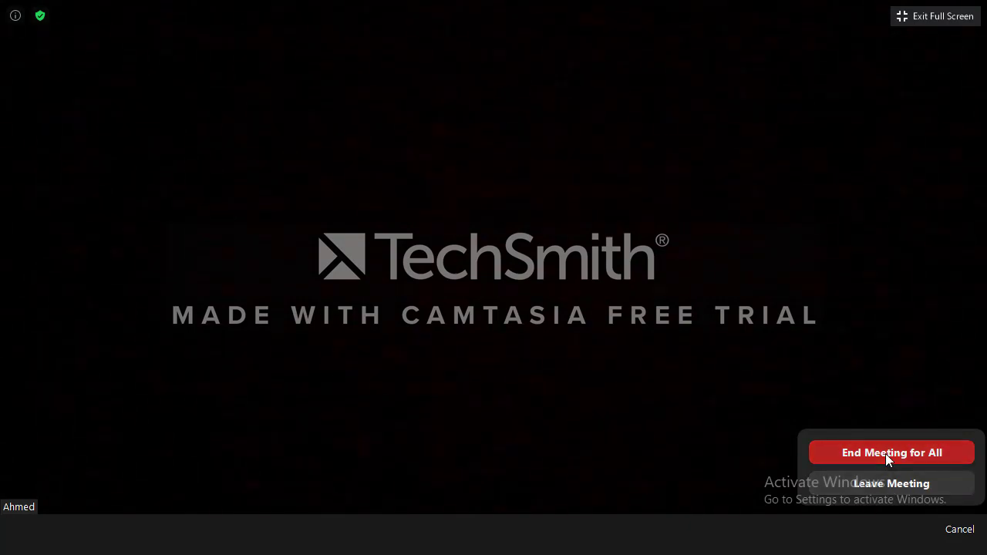
pyautogui.click(885, 454)
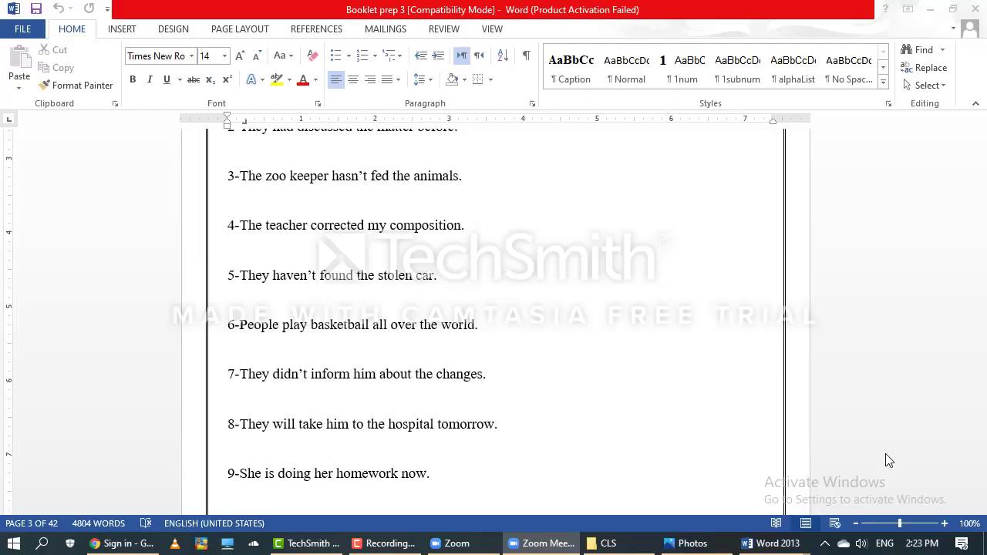
# Stop the recording's mp4 conversion at 45% and minimize the Zoom Home window.
pyautogui.click(971, 15)
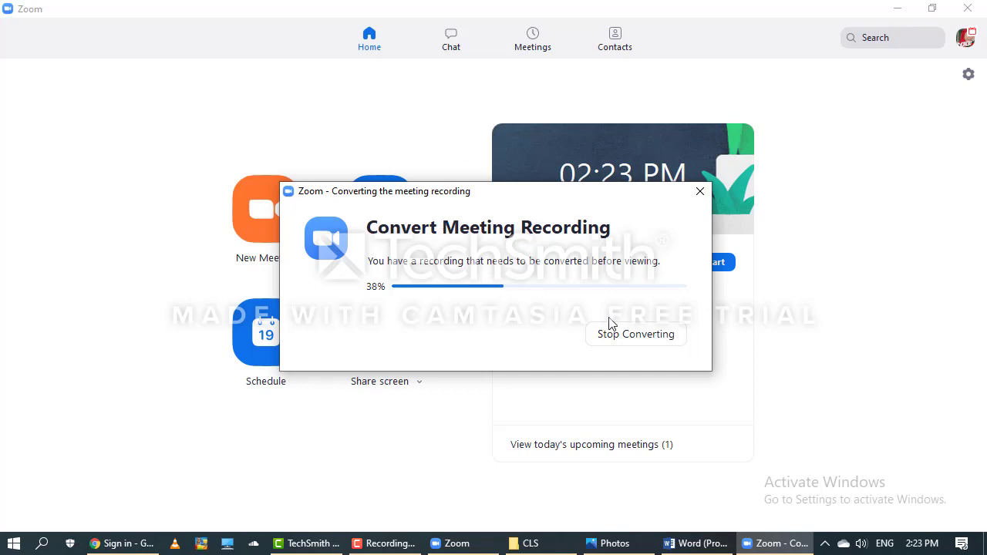
pyautogui.click(630, 342)
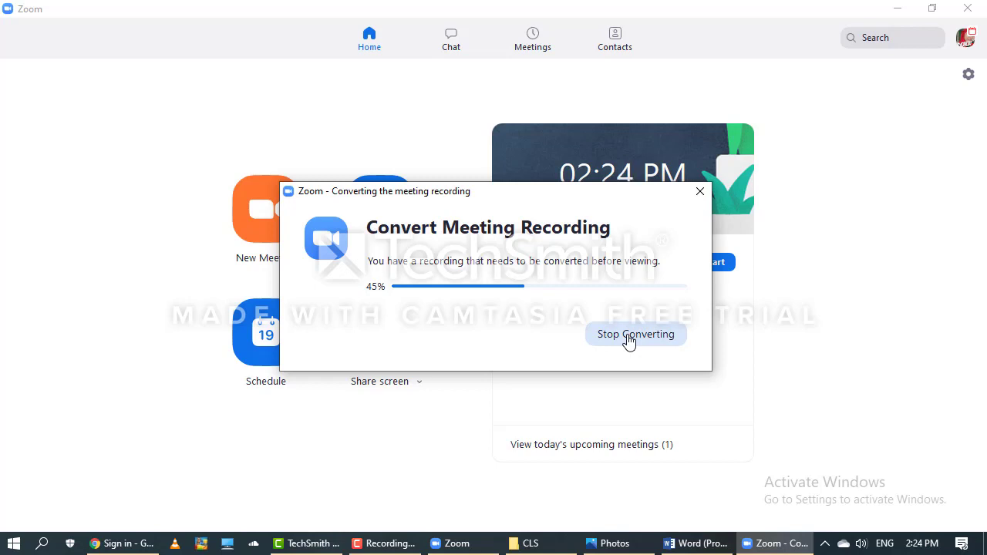
pyautogui.click(649, 339)
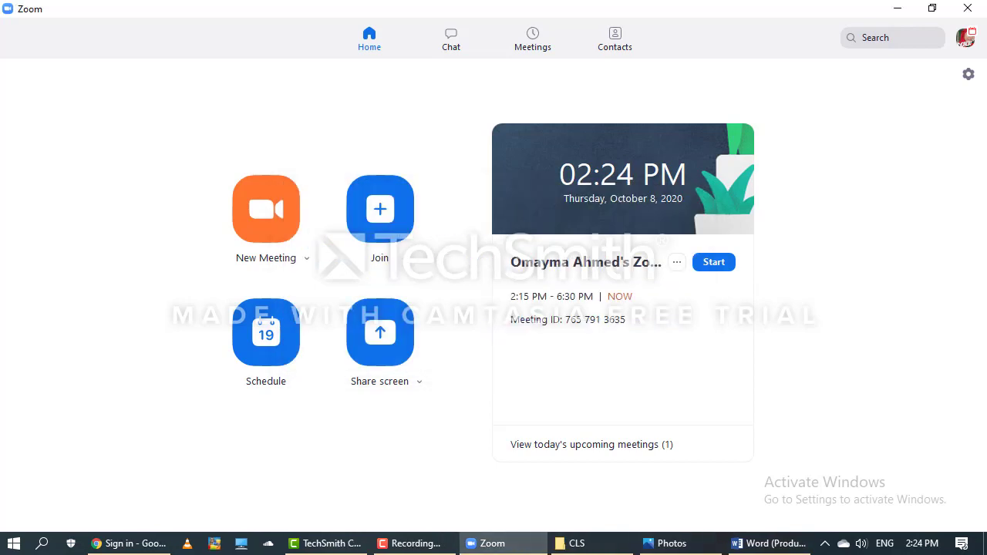
pyautogui.click(897, 7)
# Minimize the CLS folder, close the whiteboard image in Photos, cancel File In Use, and close Word.
pyautogui.click(898, 7)
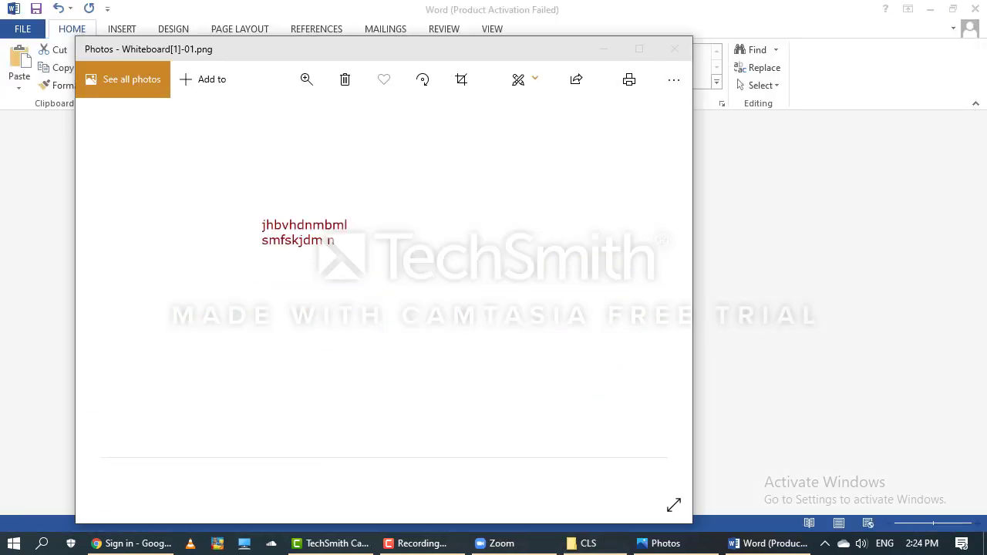
pyautogui.click(672, 48)
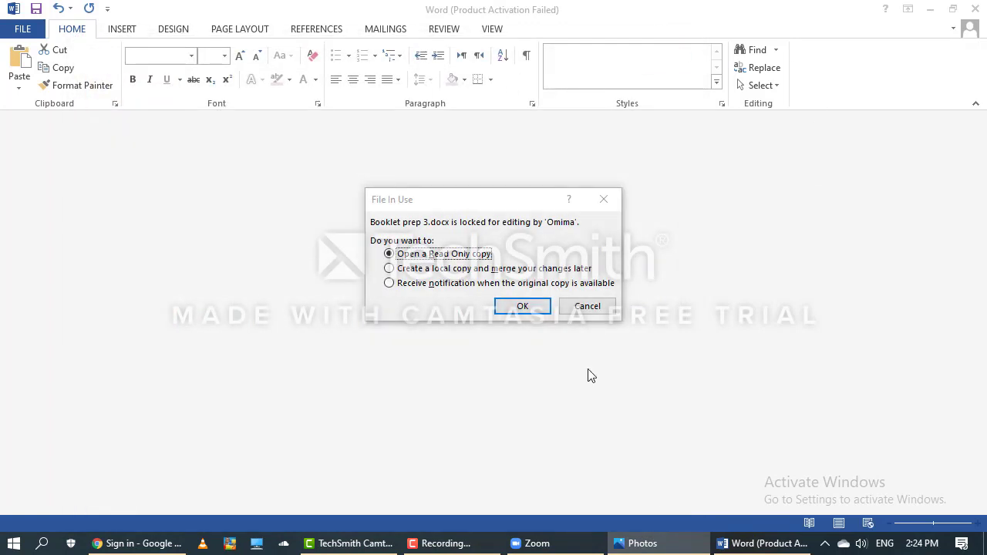
pyautogui.click(605, 311)
pyautogui.click(976, 8)
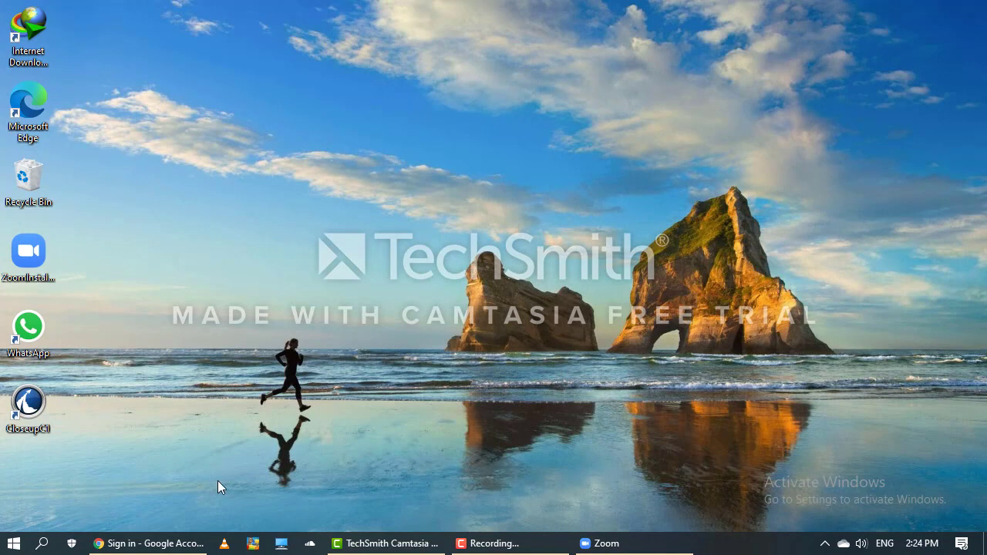